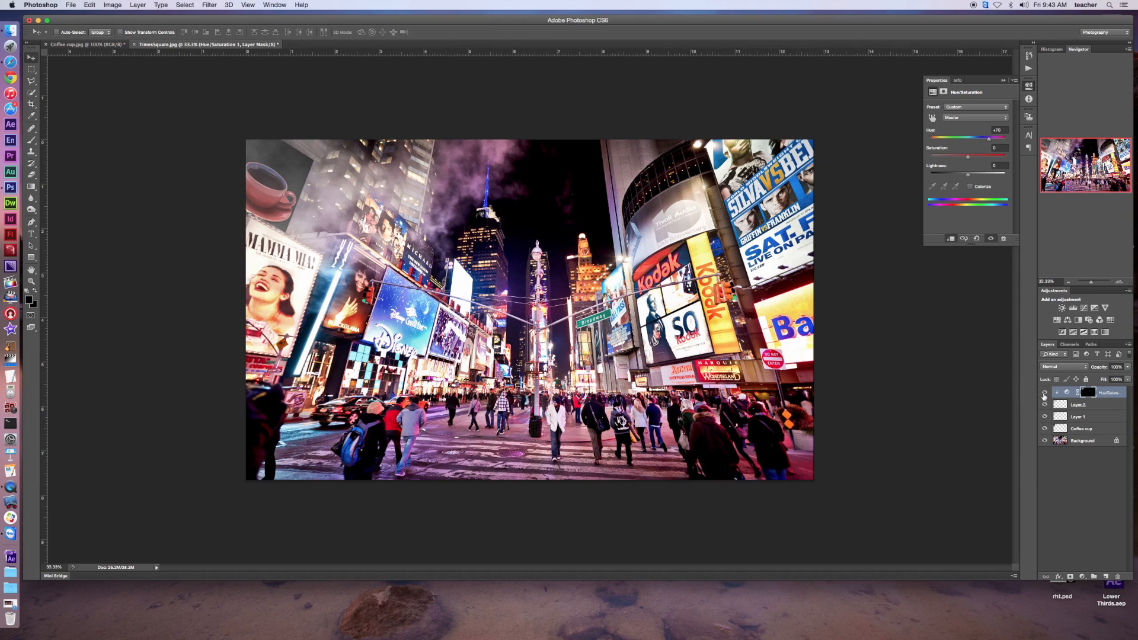
Hide the Hue/Saturation adjustment layer, Layer 2 and Layer 1, and delete all three from the TimesSquare image
{"action": "left_click", "coordinate": [1045, 392]}
{"action": "left_click", "coordinate": [1045, 404]}
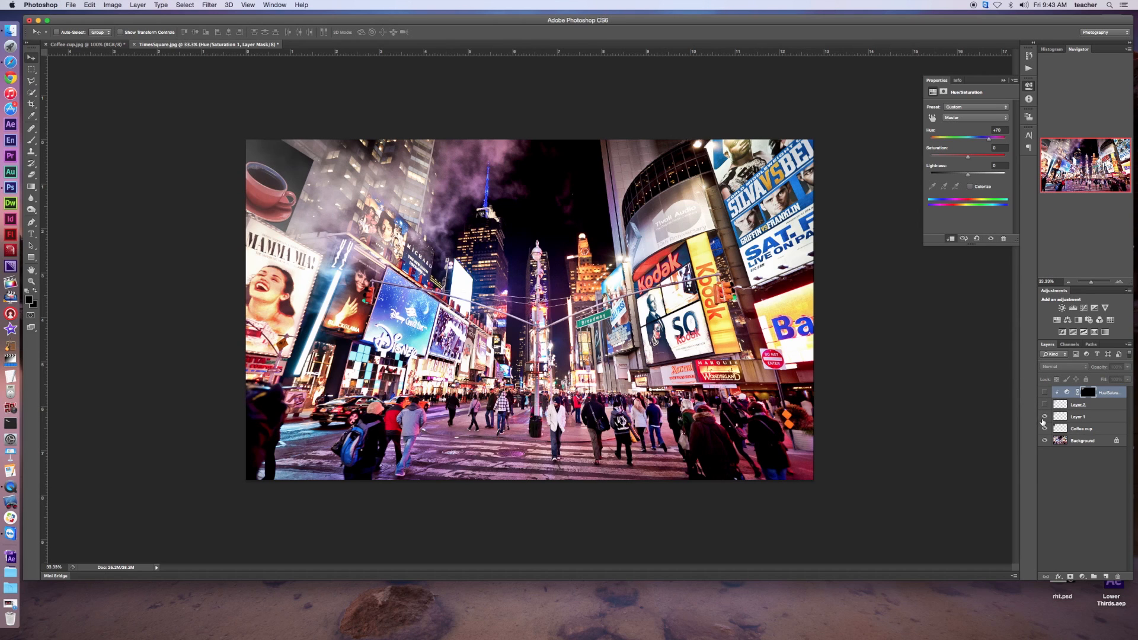
{"action": "left_click", "coordinate": [1045, 418]}
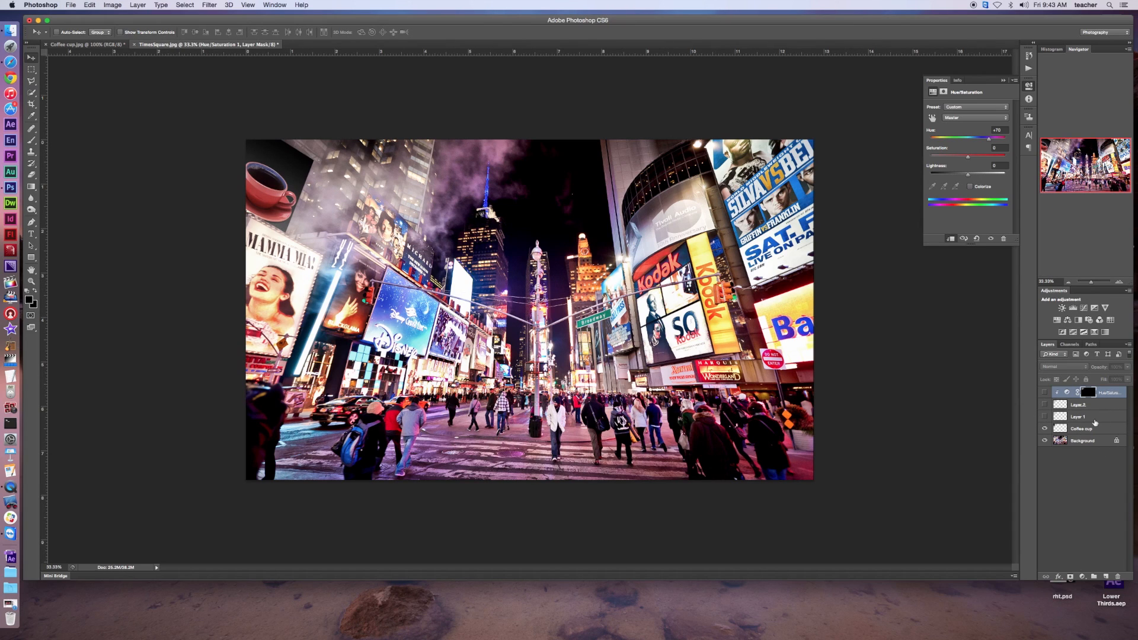
{"action": "left_click", "coordinate": [1095, 421]}
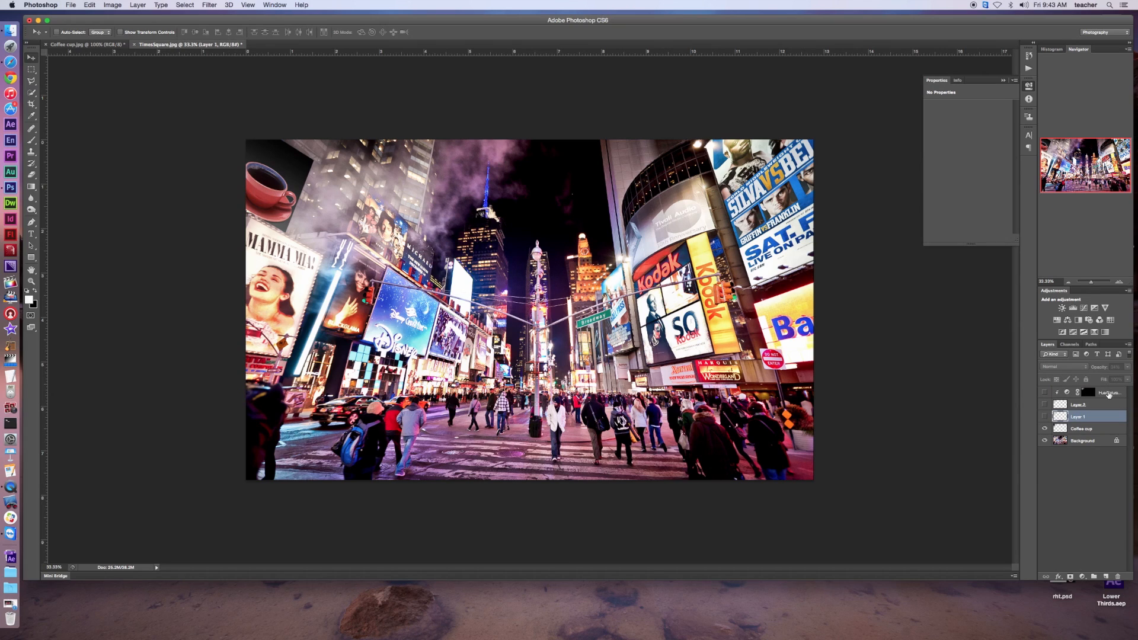
{"action": "left_click", "coordinate": [1108, 393], "text": "shift"}
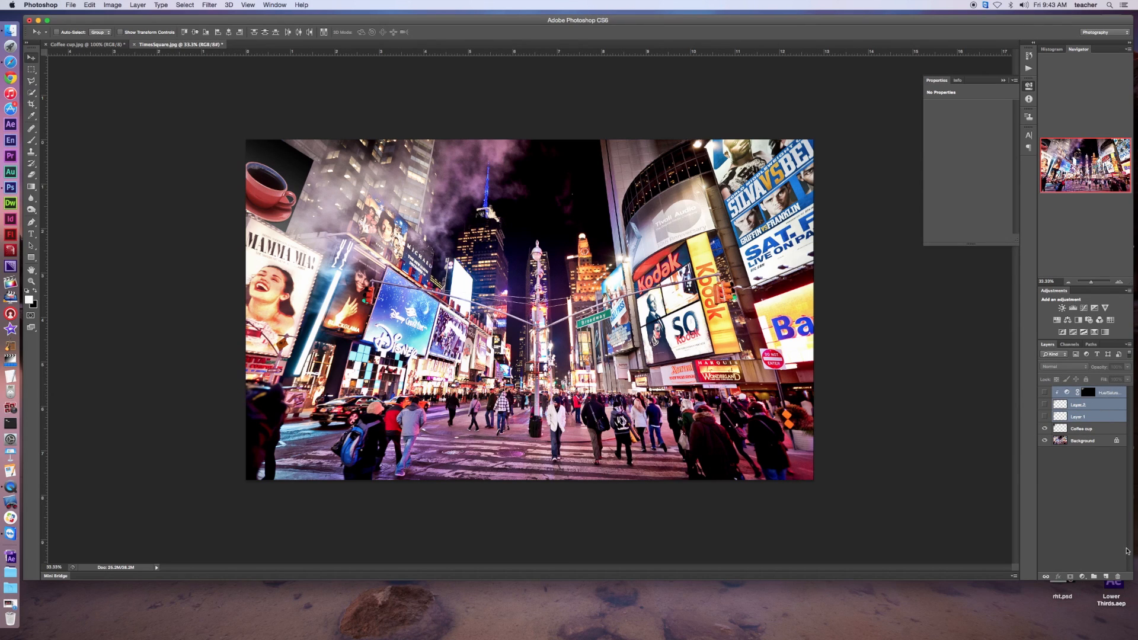
{"action": "left_click", "coordinate": [1118, 576]}
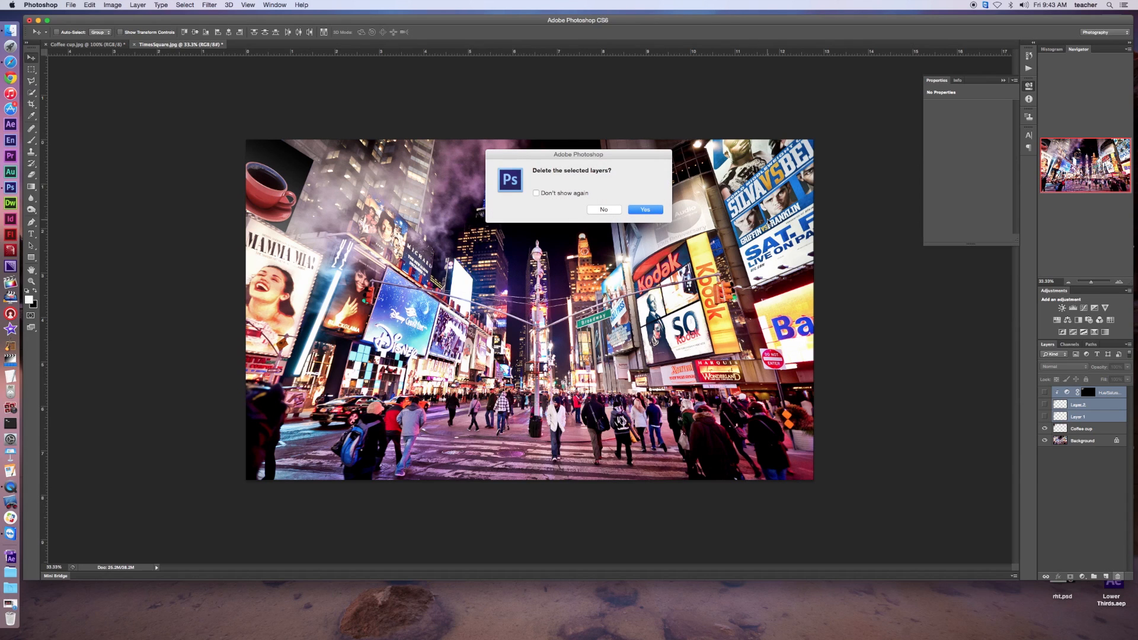
{"action": "left_click", "coordinate": [648, 210]}
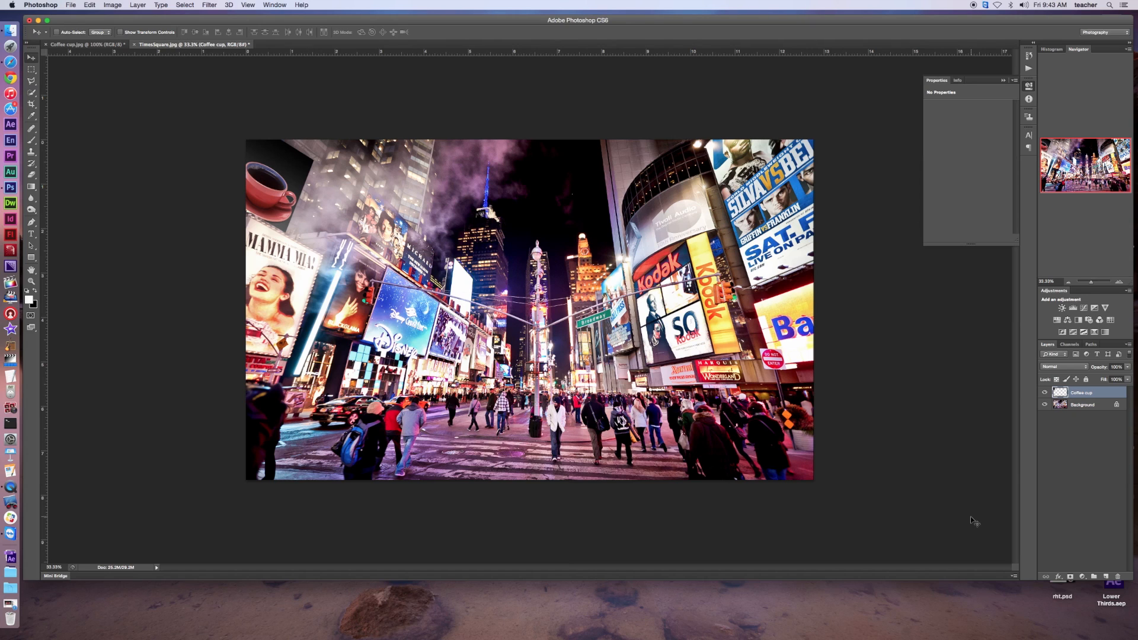
Create a new layer above the Coffee cup layer and paint soft white haze over the coffee cup billboard with the Brush tool
{"action": "left_click", "coordinate": [1106, 576]}
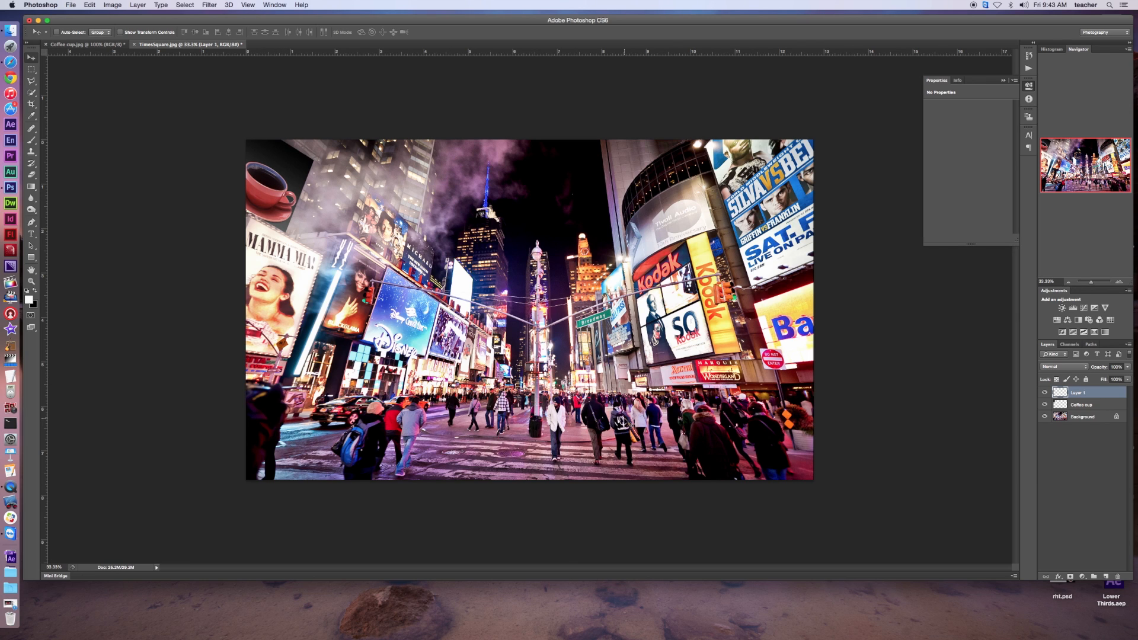
{"action": "left_click", "coordinate": [32, 141]}
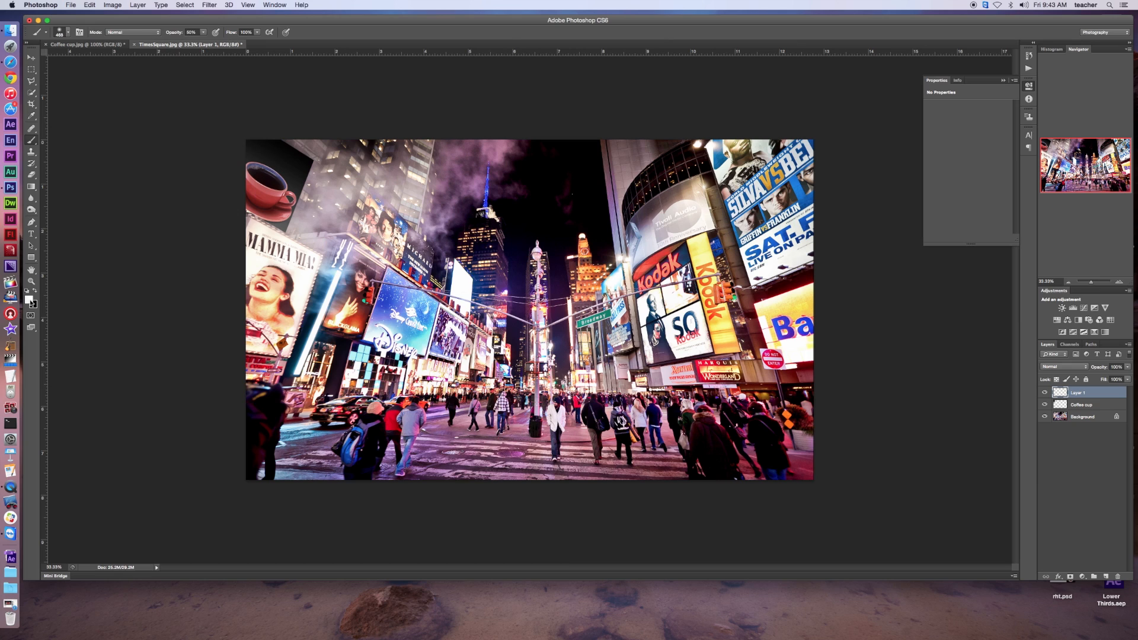
{"action": "left_click", "coordinate": [68, 34]}
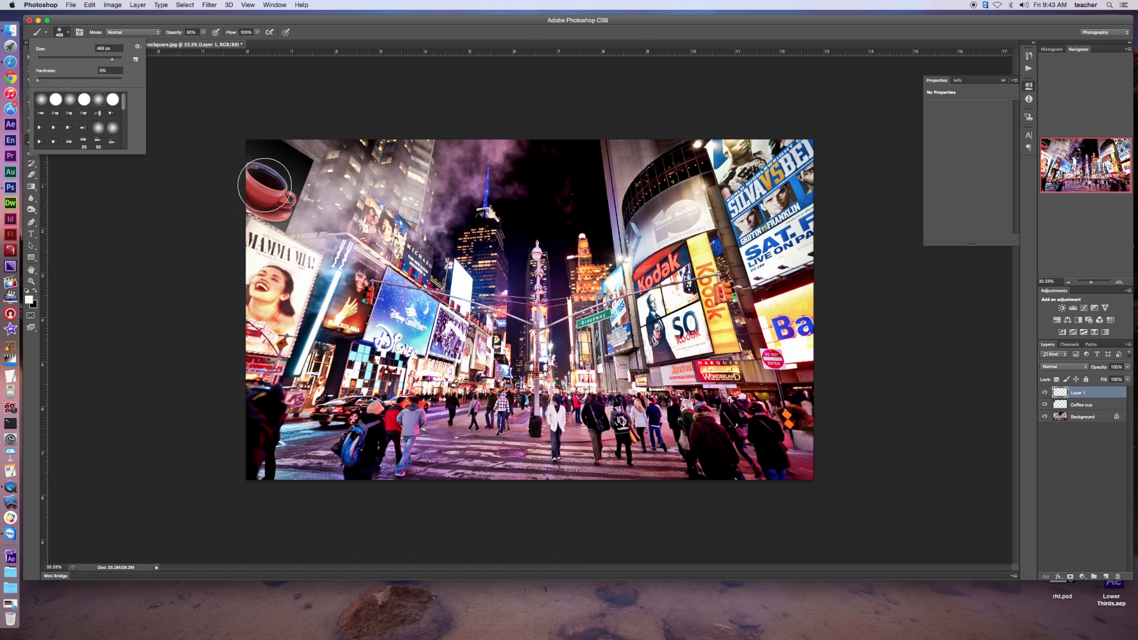
{"action": "left_click", "coordinate": [129, 213]}
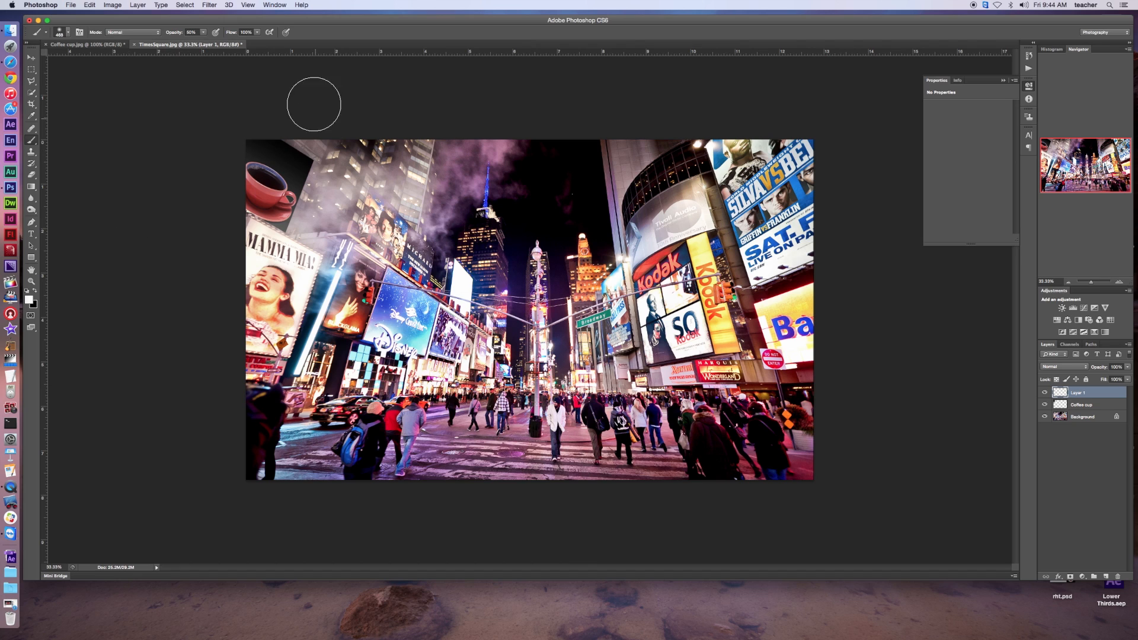
{"action": "mouse_move", "coordinate": [314, 168]}
{"action": "left_mouse_down"}
{"action": "mouse_move", "coordinate": [224, 166]}
{"action": "mouse_move", "coordinate": [222, 185]}
{"action": "mouse_move", "coordinate": [273, 214]}
{"action": "left_mouse_up"}
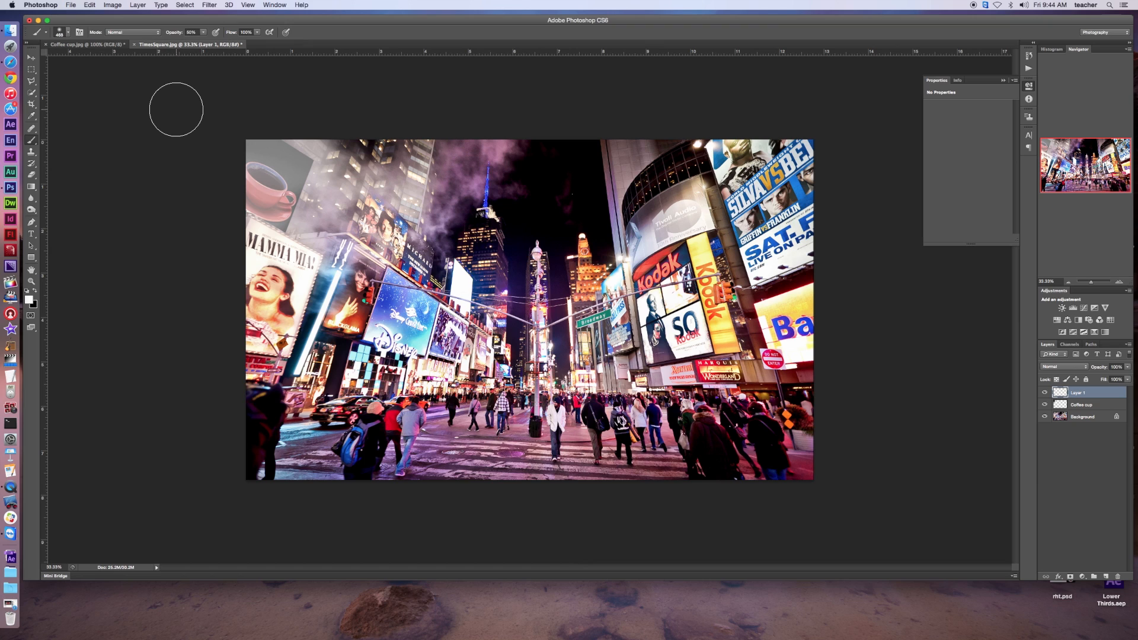
Reduce the brush size and paint additional white strokes across the coffee cup billboard on Layer 1
{"action": "key", "text": "bracketleft"}
{"action": "key", "text": "bracketleft"}
{"action": "key", "text": "bracketleft"}
{"action": "key", "text": "bracketleft"}
{"action": "key", "text": "bracketleft"}
{"action": "key", "text": "bracketleft"}
{"action": "key", "text": "bracketleft"}
{"action": "left_click_drag", "start_coordinate": [317, 180], "coordinate": [196, 157]}
{"action": "mouse_move", "coordinate": [233, 199]}
{"action": "left_mouse_down"}
{"action": "mouse_move", "coordinate": [293, 221]}
{"action": "mouse_move", "coordinate": [331, 219]}
{"action": "left_mouse_up"}
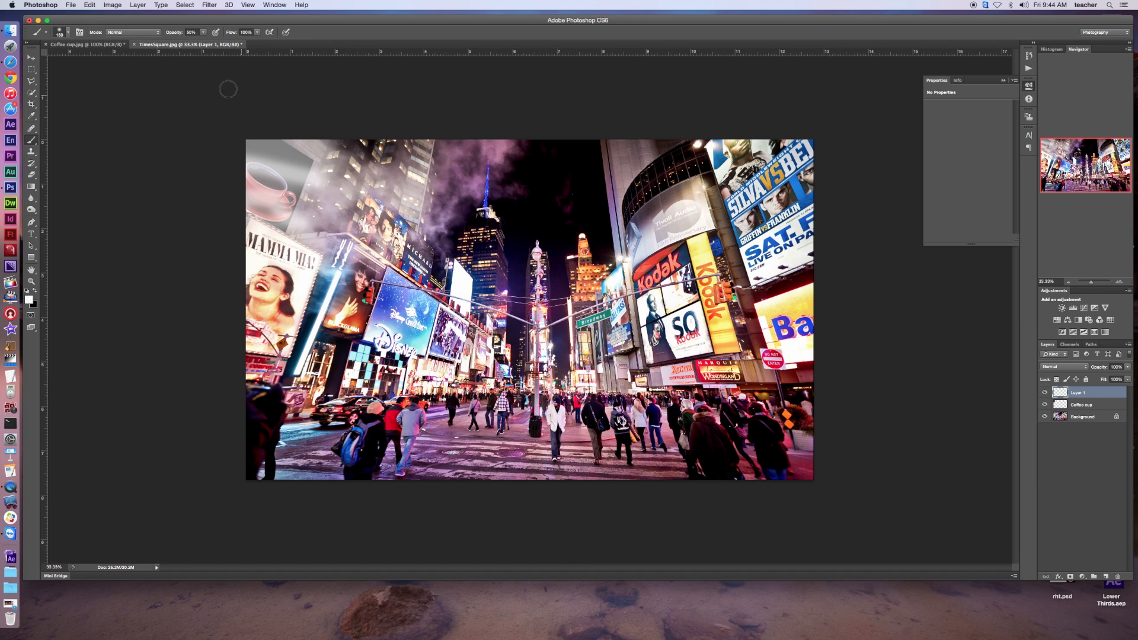
Apply the Maximum filter to the painted white strokes on Layer 1 with a radius of about 225 pixels
{"action": "left_click", "coordinate": [210, 5]}
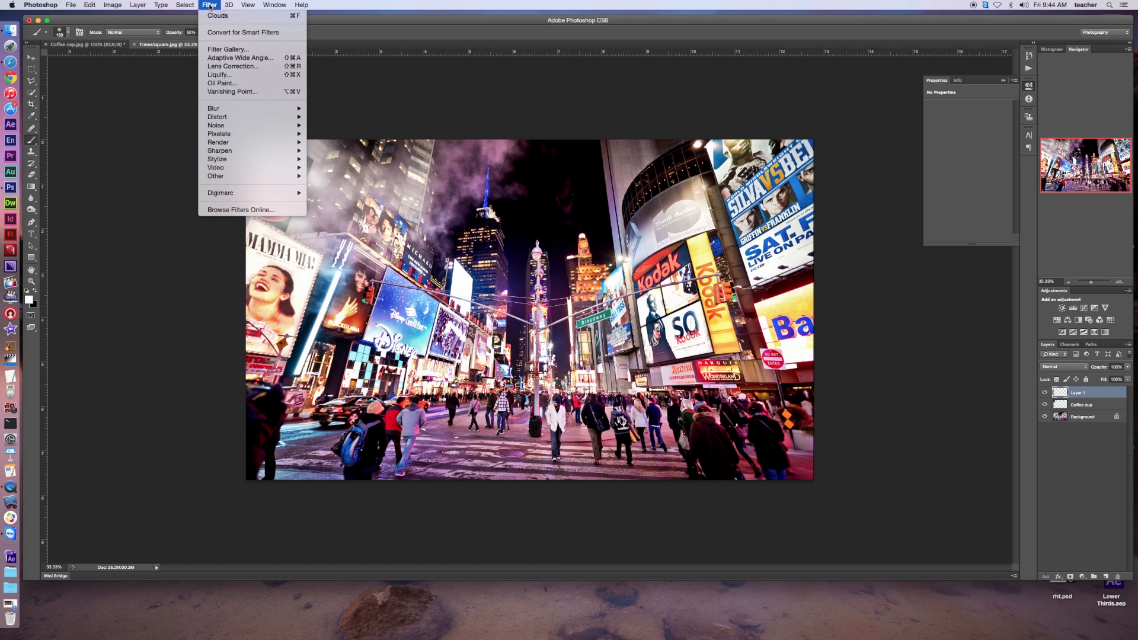
{"action": "mouse_move", "coordinate": [229, 176]}
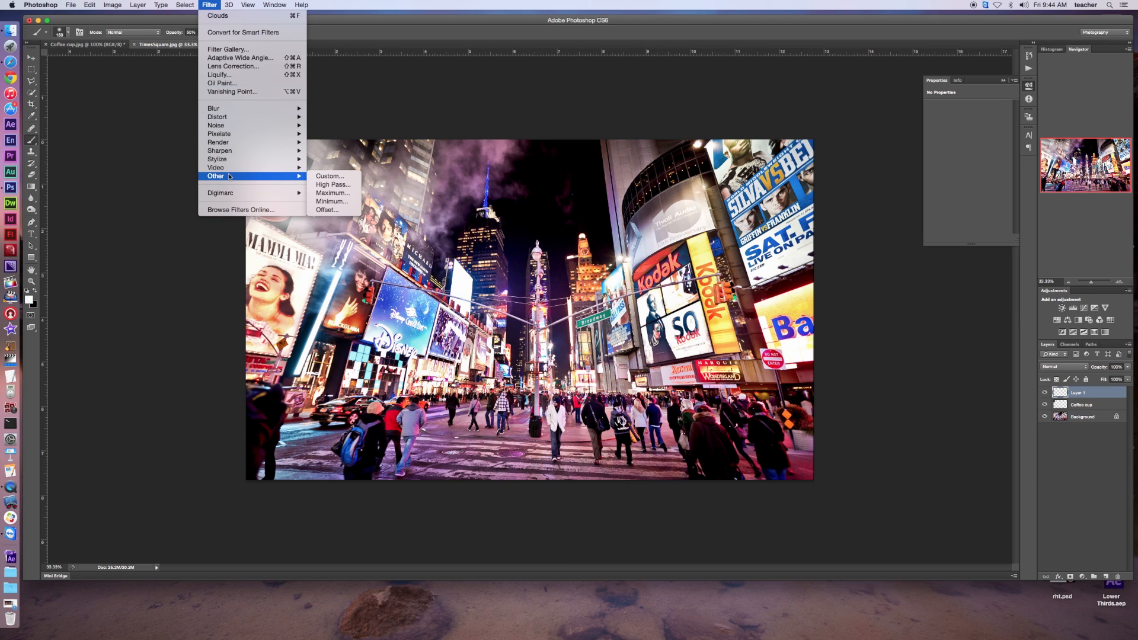
{"action": "left_click", "coordinate": [327, 194]}
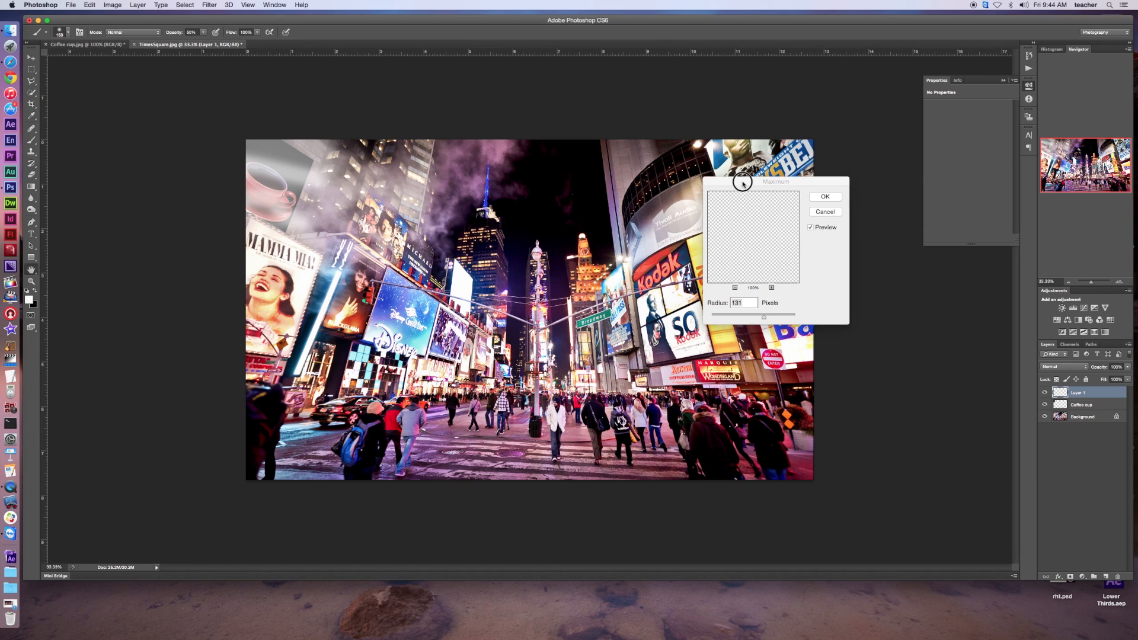
{"action": "left_click_drag", "start_coordinate": [746, 187], "coordinate": [550, 148]}
{"action": "mouse_move", "coordinate": [576, 282]}
{"action": "left_mouse_down"}
{"action": "mouse_move", "coordinate": [552, 280]}
{"action": "mouse_move", "coordinate": [592, 284]}
{"action": "left_mouse_up"}
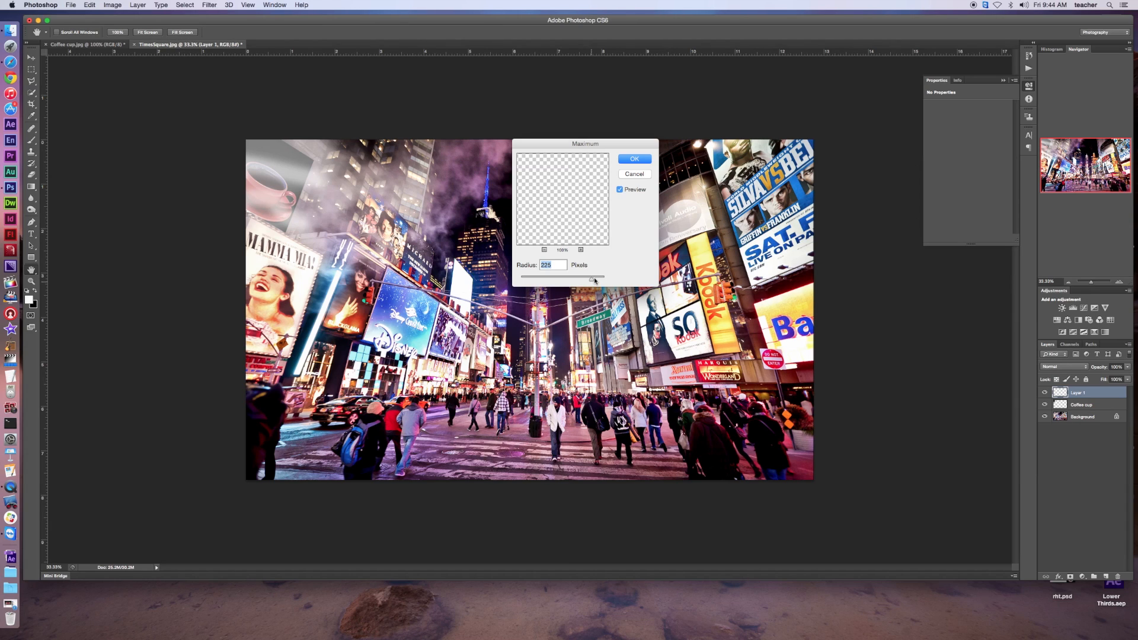
{"action": "left_click_drag", "start_coordinate": [592, 279], "coordinate": [594, 280]}
{"action": "left_click", "coordinate": [635, 159]}
{"action": "left_click", "coordinate": [645, 158]}
{"action": "left_click", "coordinate": [634, 160]}
{"action": "left_click", "coordinate": [628, 160]}
{"action": "key", "text": "b"}
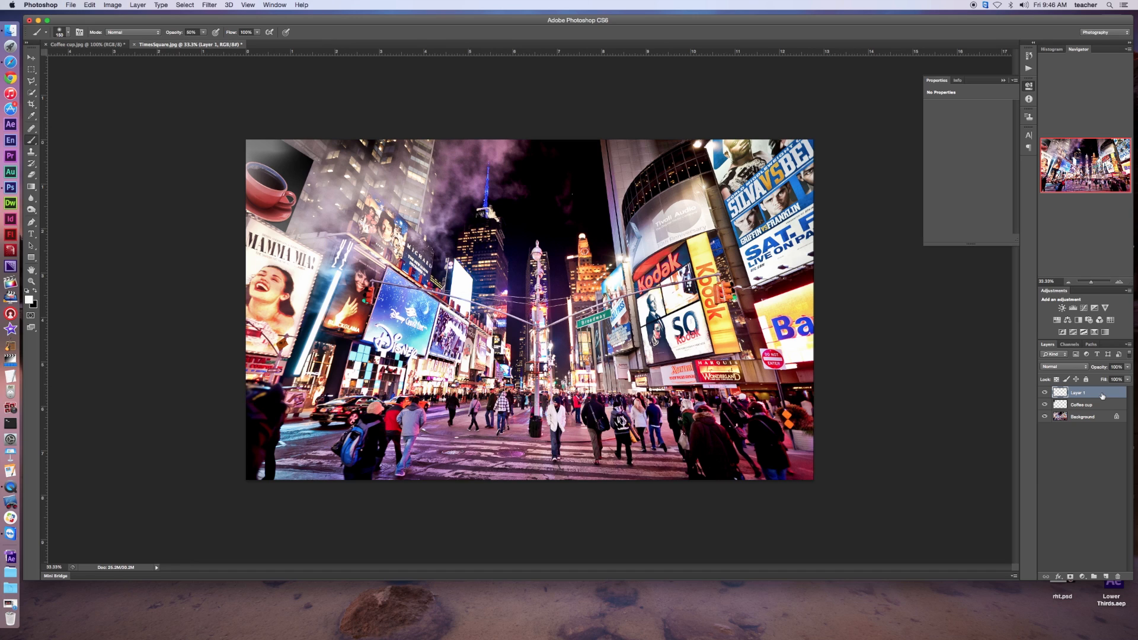
Duplicate Layer 1 and shift the copy diagonally down and to the right over the coffee cup with Free Transform
{"action": "key", "text": "super+j"}
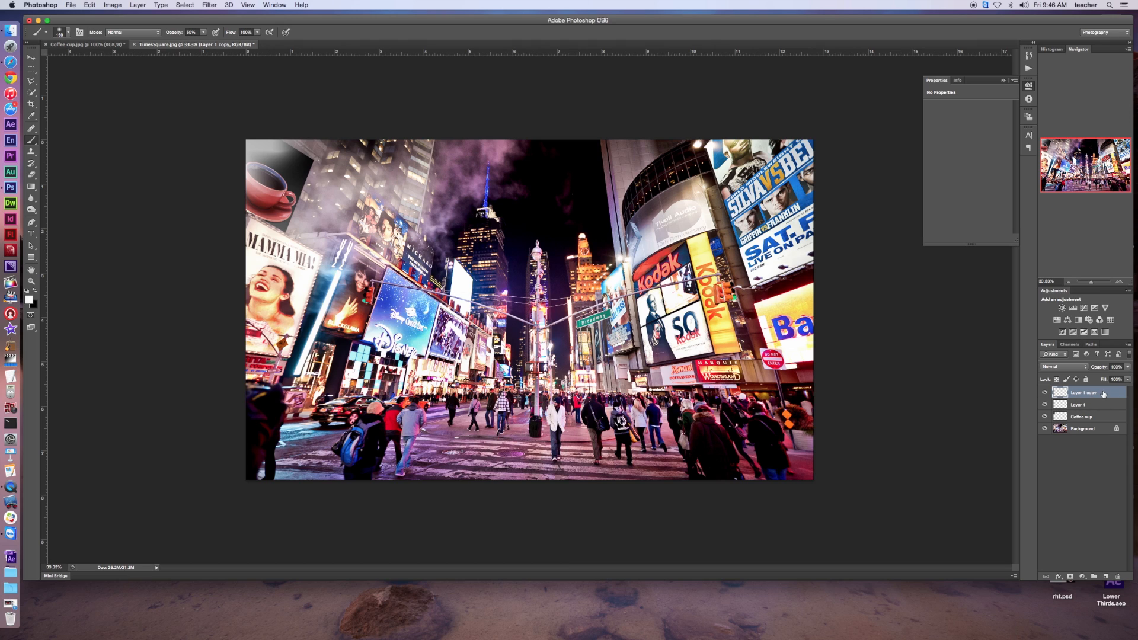
{"action": "key", "text": "super+t"}
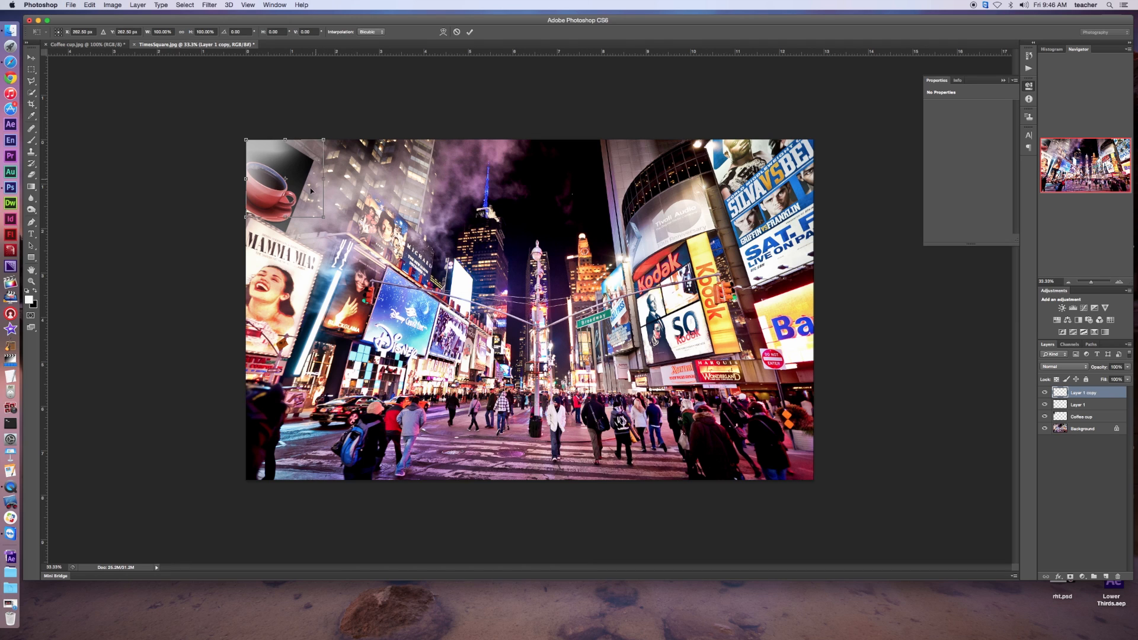
{"action": "left_click_drag", "start_coordinate": [304, 198], "coordinate": [322, 220]}
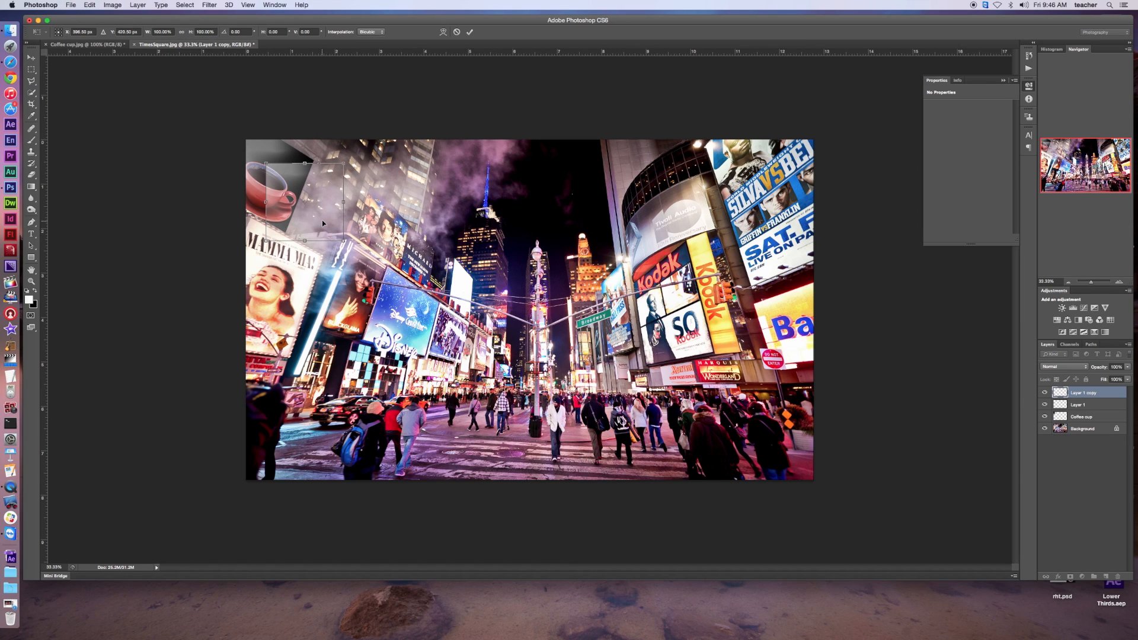
Warp the duplicated smoke layer by bending its interior and pulling its lower edge and corners inward over the cup, and apply the transform
{"action": "left_click", "coordinate": [444, 32]}
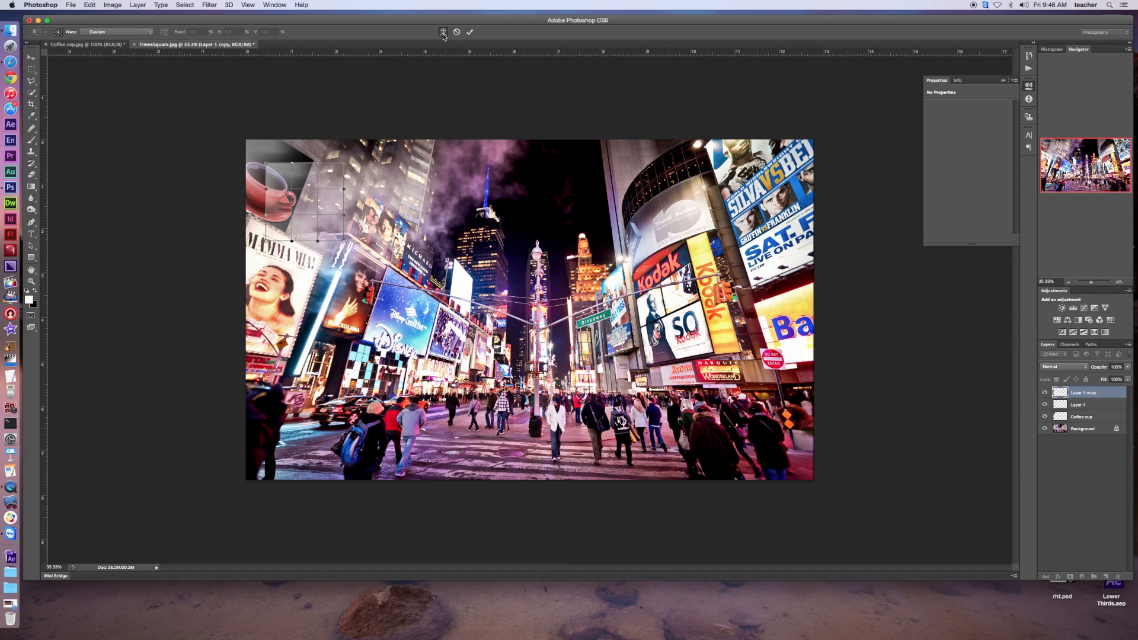
{"action": "left_click_drag", "start_coordinate": [267, 190], "coordinate": [312, 188]}
{"action": "left_click_drag", "start_coordinate": [266, 240], "coordinate": [241, 223]}
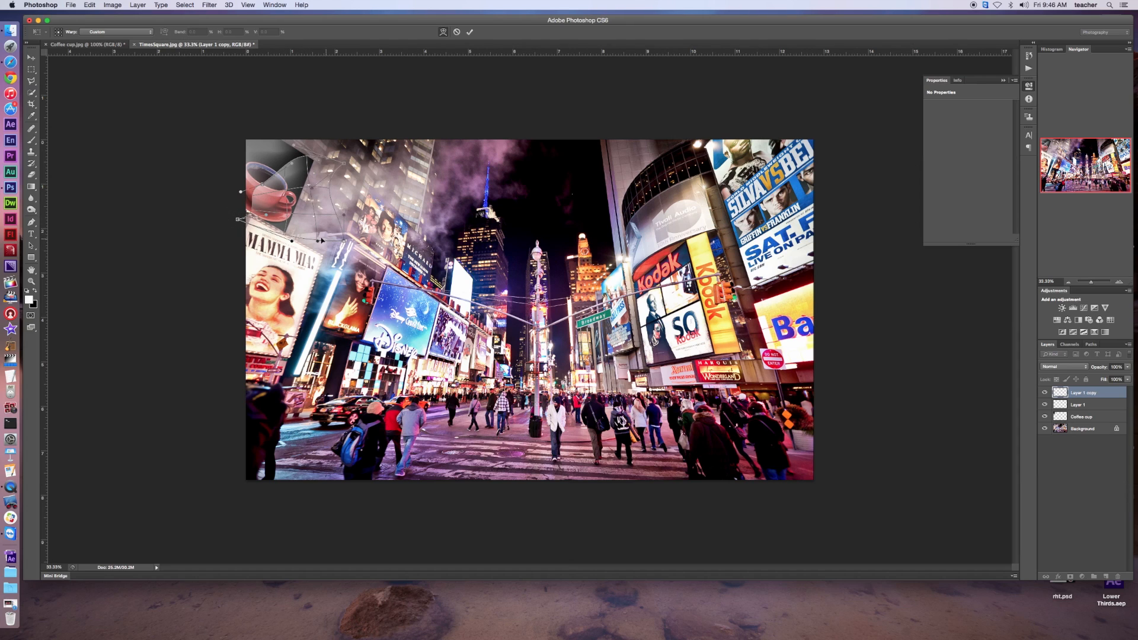
{"action": "left_click_drag", "start_coordinate": [318, 241], "coordinate": [290, 240]}
{"action": "left_click_drag", "start_coordinate": [344, 217], "coordinate": [303, 236]}
{"action": "key", "text": "Return"}
{"action": "key", "text": "b"}
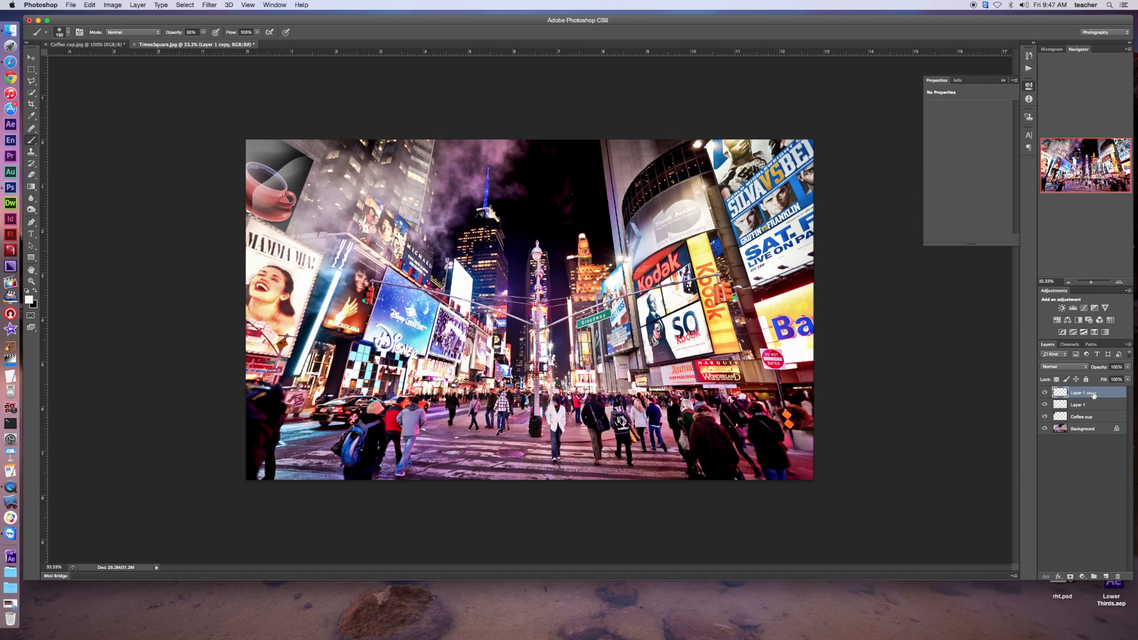
Apply a Surface Blur to Layer 1 copy, adjusting the radius and threshold
{"action": "left_click", "coordinate": [210, 5]}
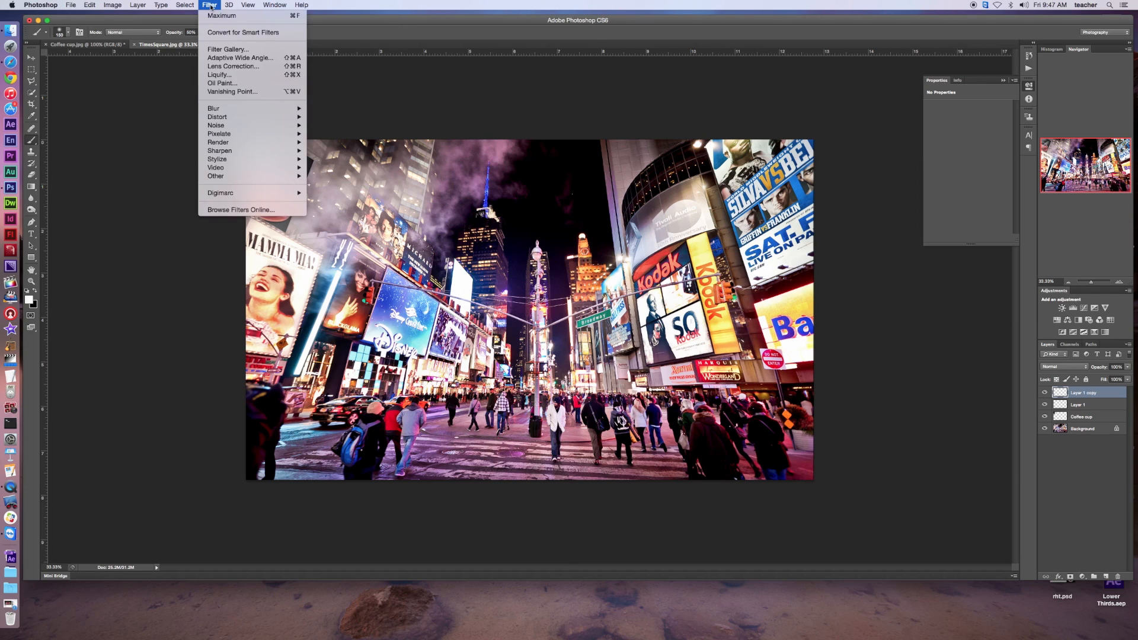
{"action": "mouse_move", "coordinate": [232, 110]}
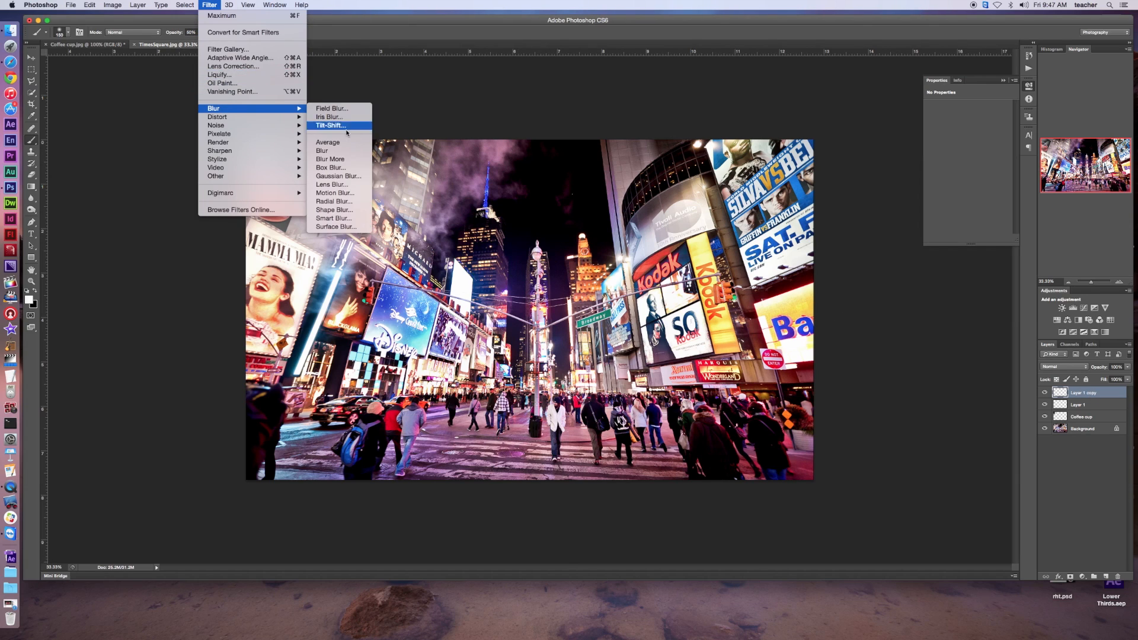
{"action": "left_click", "coordinate": [344, 227]}
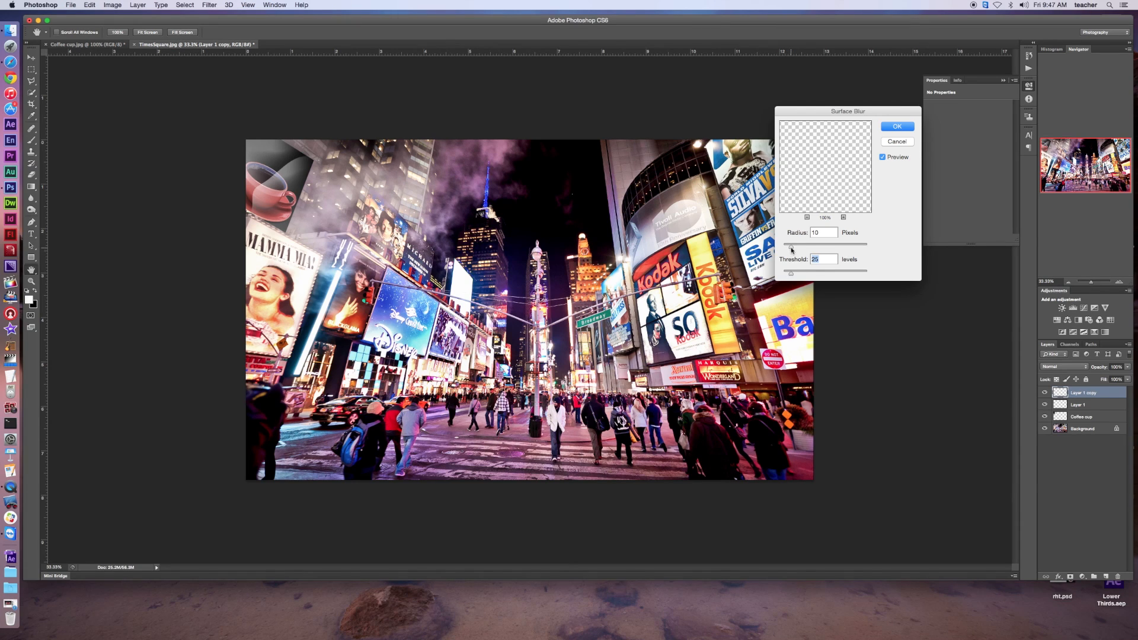
{"action": "left_click_drag", "start_coordinate": [790, 249], "coordinate": [804, 275]}
{"action": "left_click_drag", "start_coordinate": [804, 274], "coordinate": [805, 275]}
{"action": "left_click", "coordinate": [898, 127]}
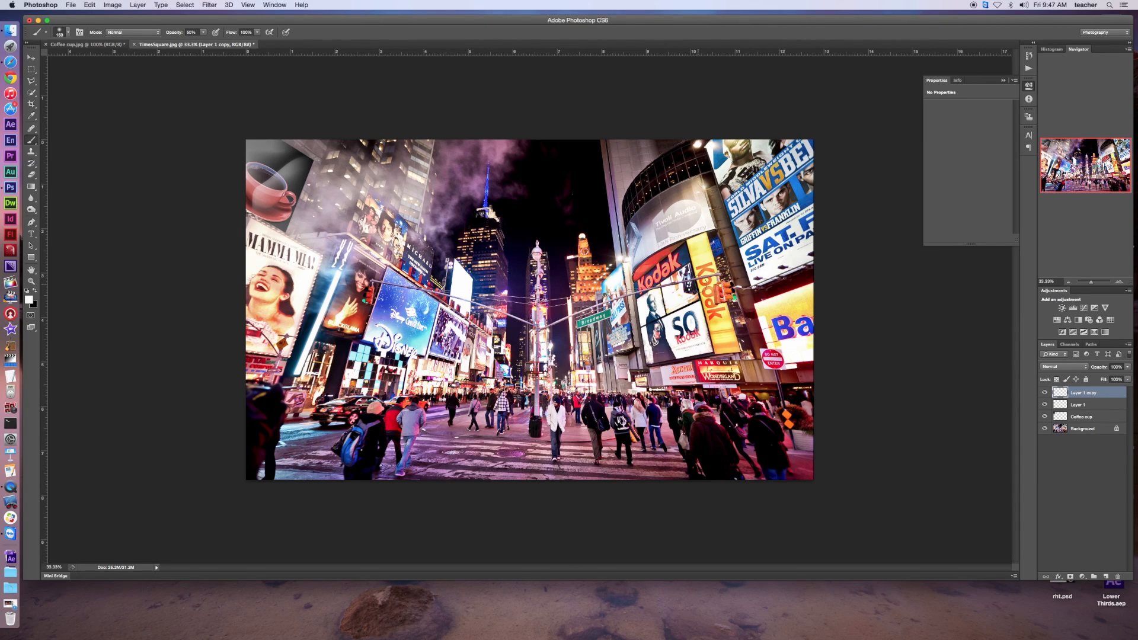
Duplicate Layer 1 again and move the new copy to the top of the layer stack
{"action": "left_click", "coordinate": [1091, 408]}
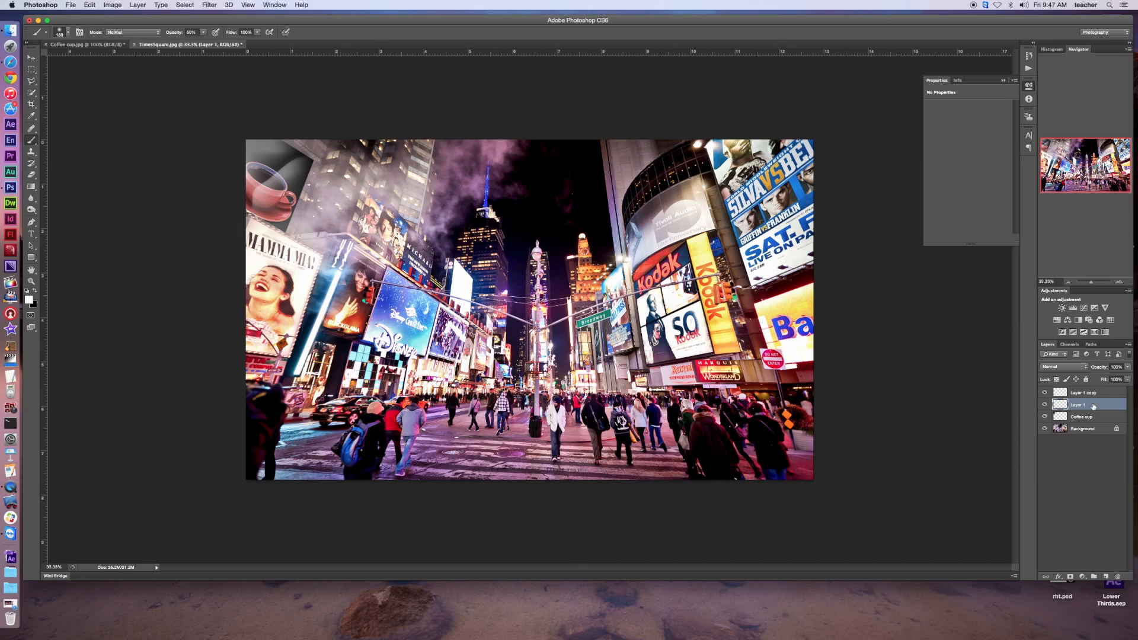
{"action": "key", "text": "super+j"}
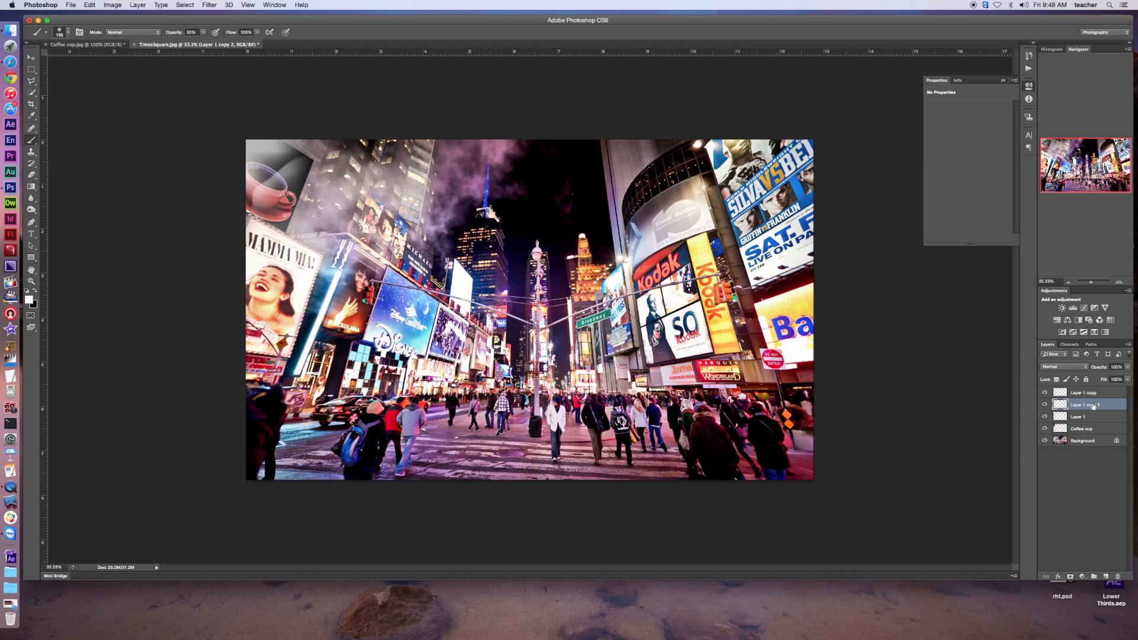
{"action": "left_click_drag", "start_coordinate": [1094, 407], "coordinate": [1084, 394]}
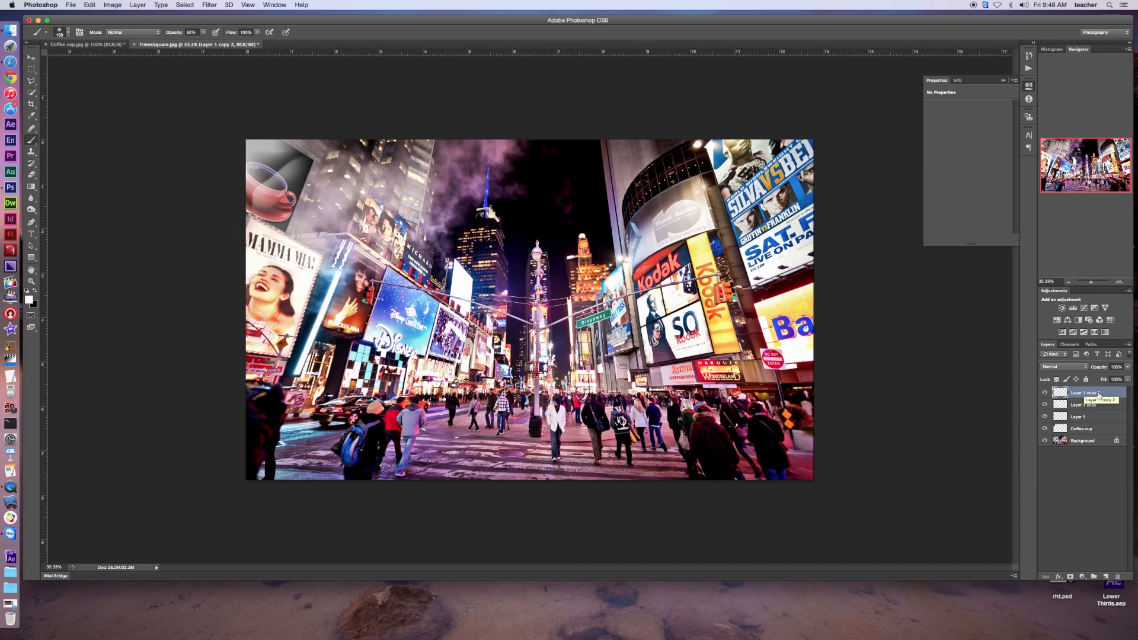
Load the pixels of Layer 1 copy 2 as a selection and fill it with the Clouds render filter
{"action": "left_click", "coordinate": [1063, 396], "text": "super"}
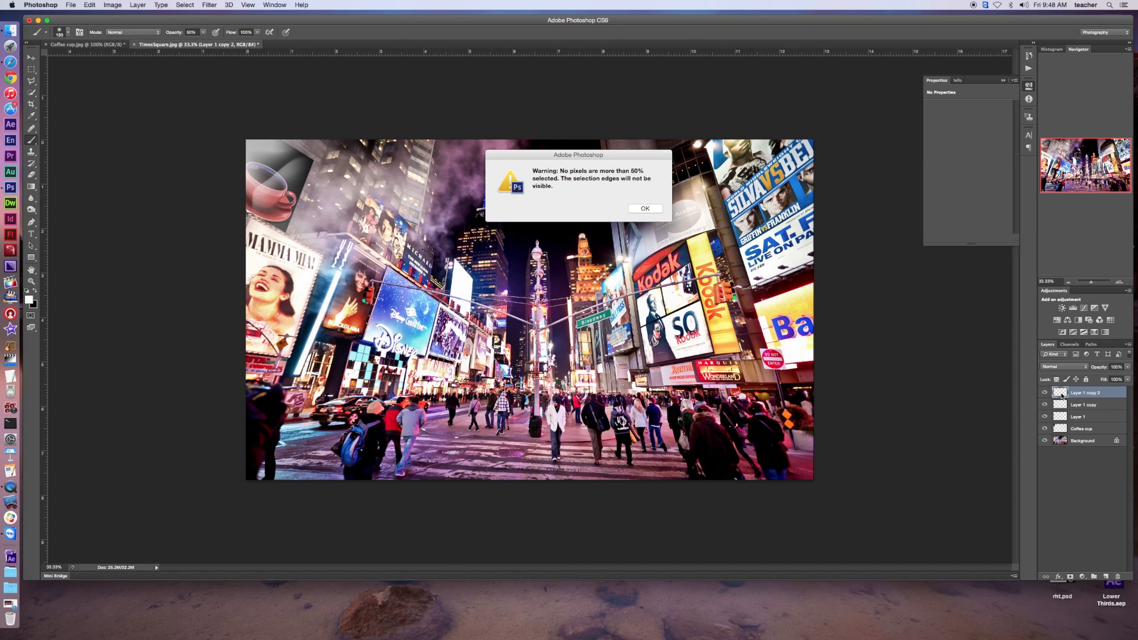
{"action": "left_click", "coordinate": [643, 208]}
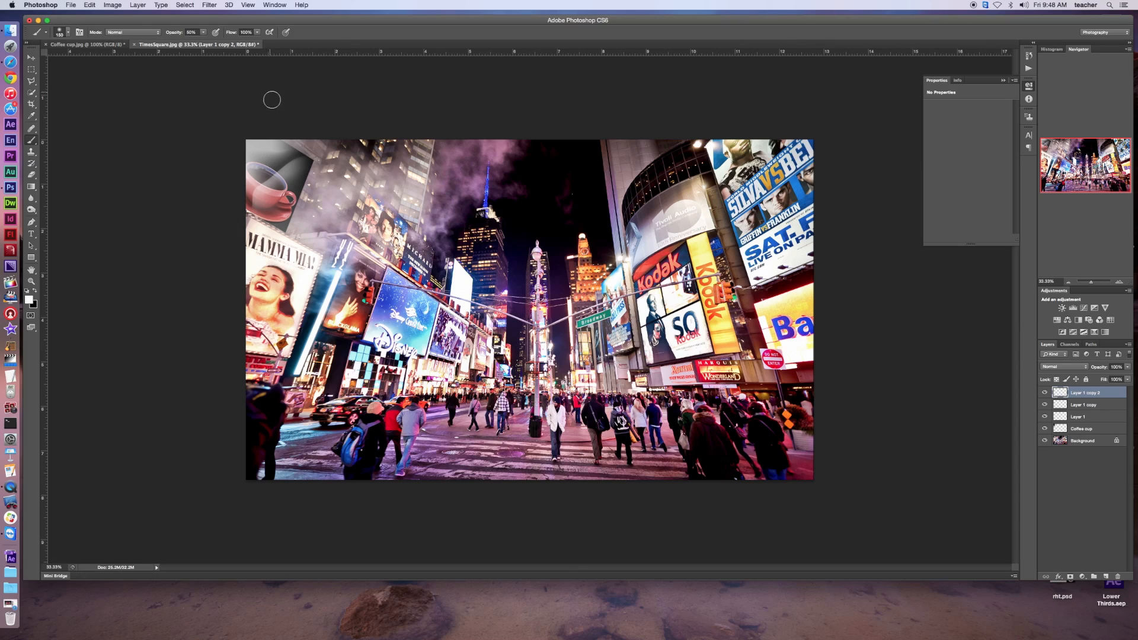
{"action": "left_click", "coordinate": [207, 5]}
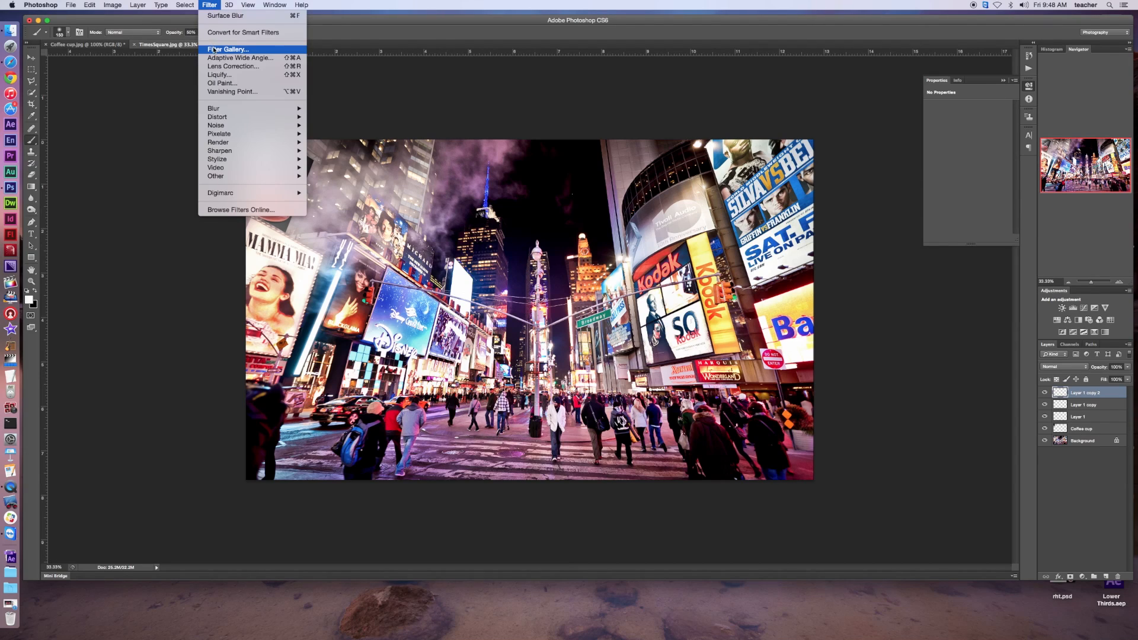
{"action": "mouse_move", "coordinate": [228, 144]}
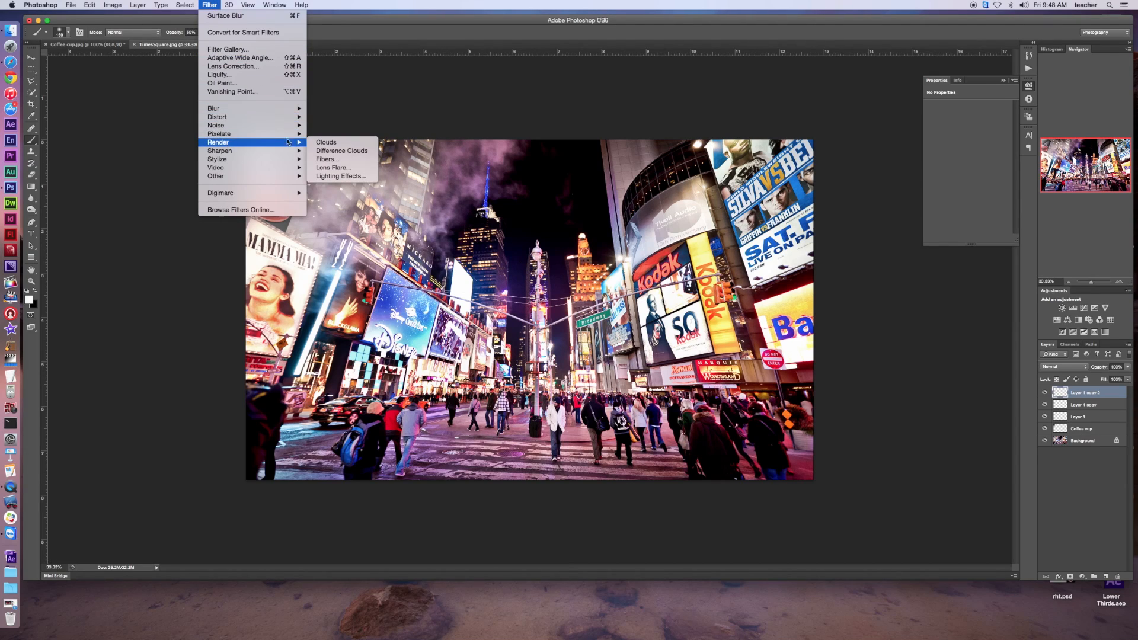
{"action": "left_click", "coordinate": [327, 144]}
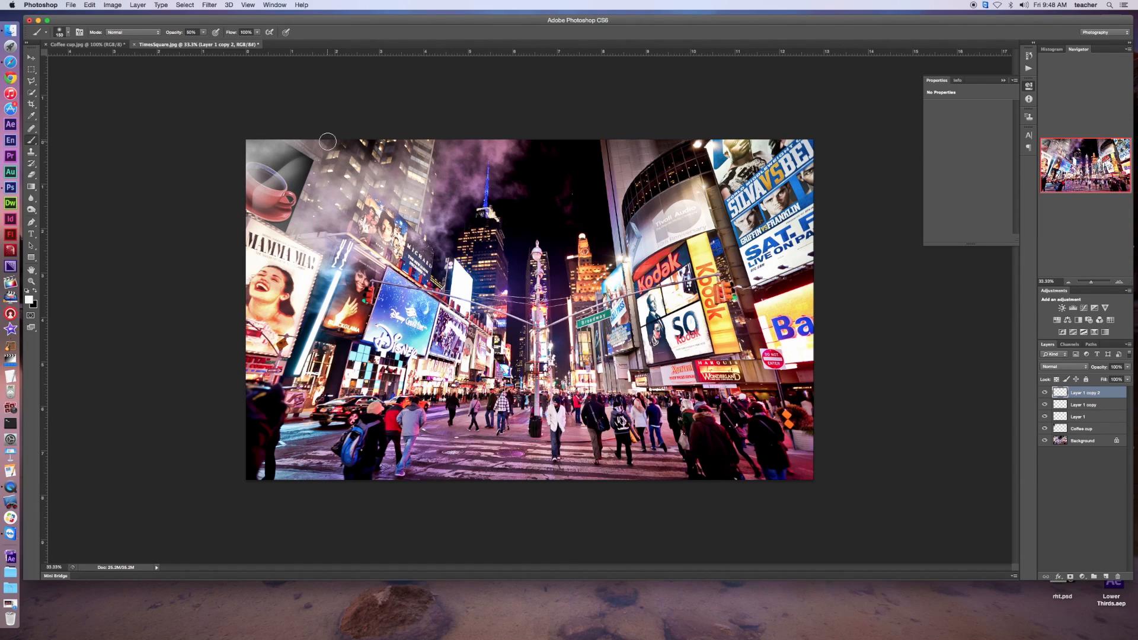
Reposition Layer 1 copy 2 slightly over the coffee cup, scale it up to about 166% width and 171% height, and apply the transform
{"action": "left_click", "coordinate": [31, 58]}
{"action": "left_click", "coordinate": [268, 160]}
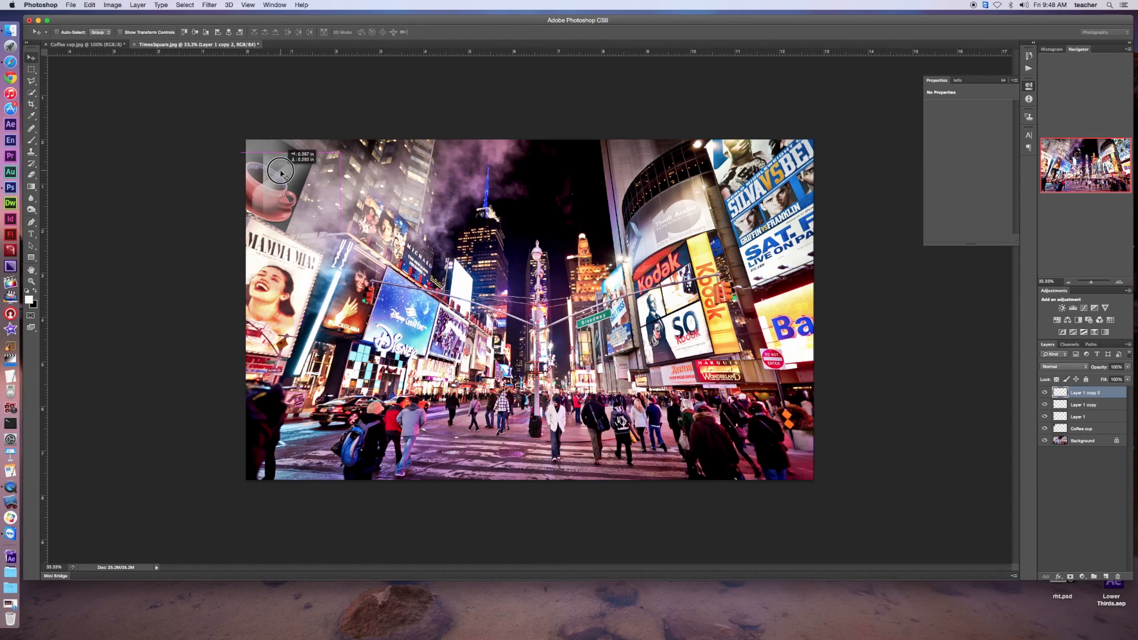
{"action": "left_click_drag", "start_coordinate": [268, 161], "coordinate": [267, 160]}
{"action": "key", "text": "super+t"}
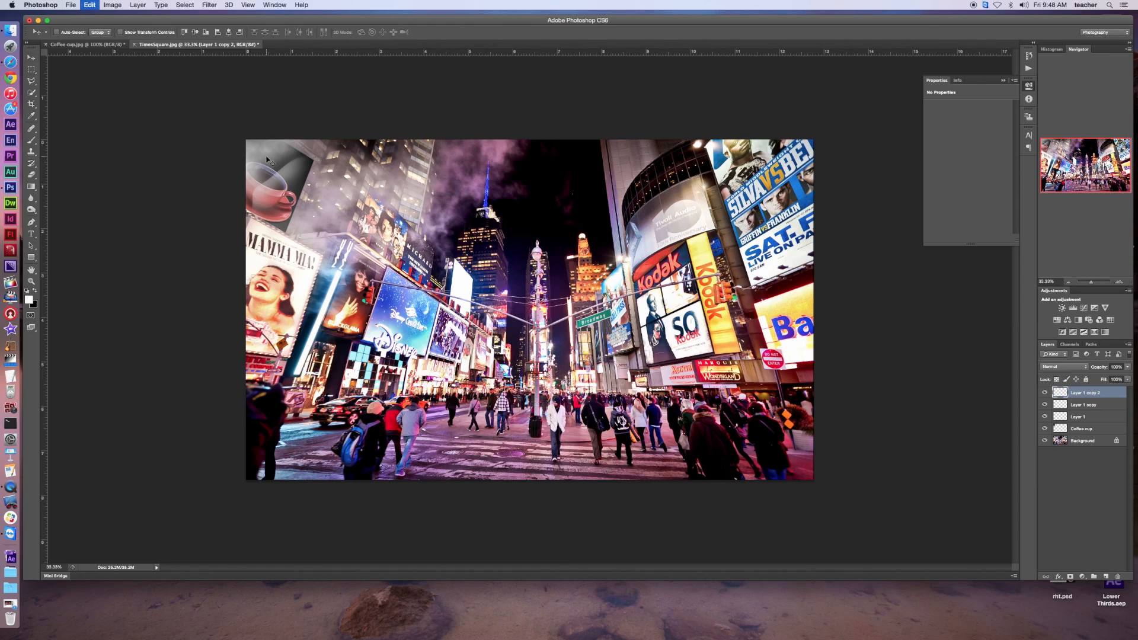
{"action": "left_click_drag", "start_coordinate": [324, 217], "coordinate": [374, 272]}
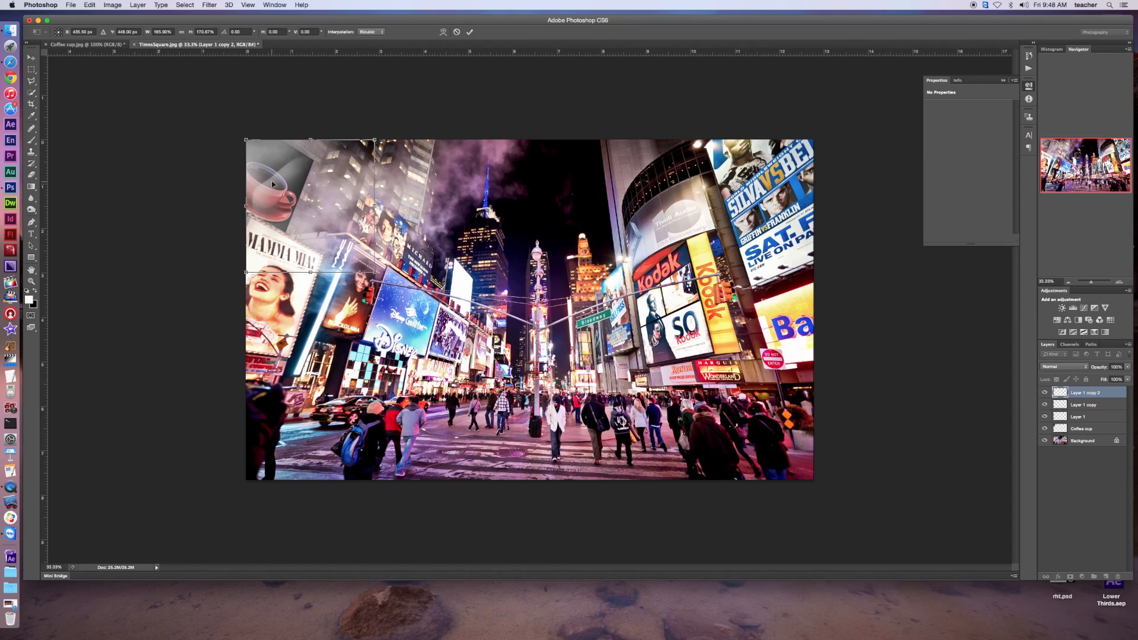
{"action": "left_click_drag", "start_coordinate": [273, 182], "coordinate": [274, 182]}
{"action": "key", "text": "Return"}
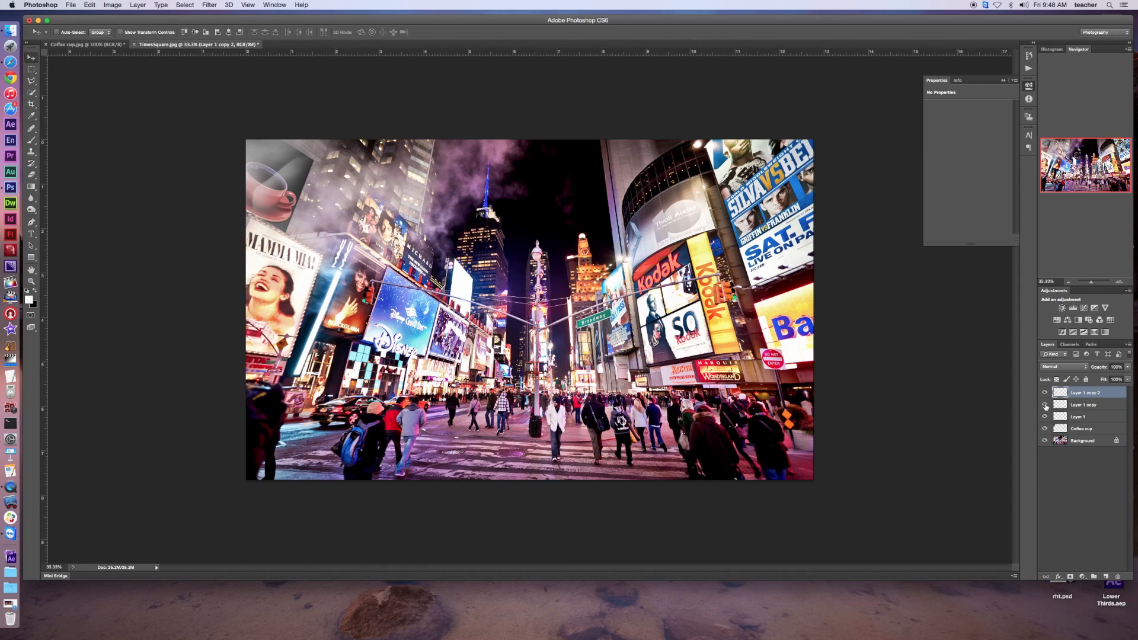
Hide Layer 1 copy, scale Layer 1 copy 2 up again to about 156%, and apply the transform
{"action": "left_click", "coordinate": [1045, 406]}
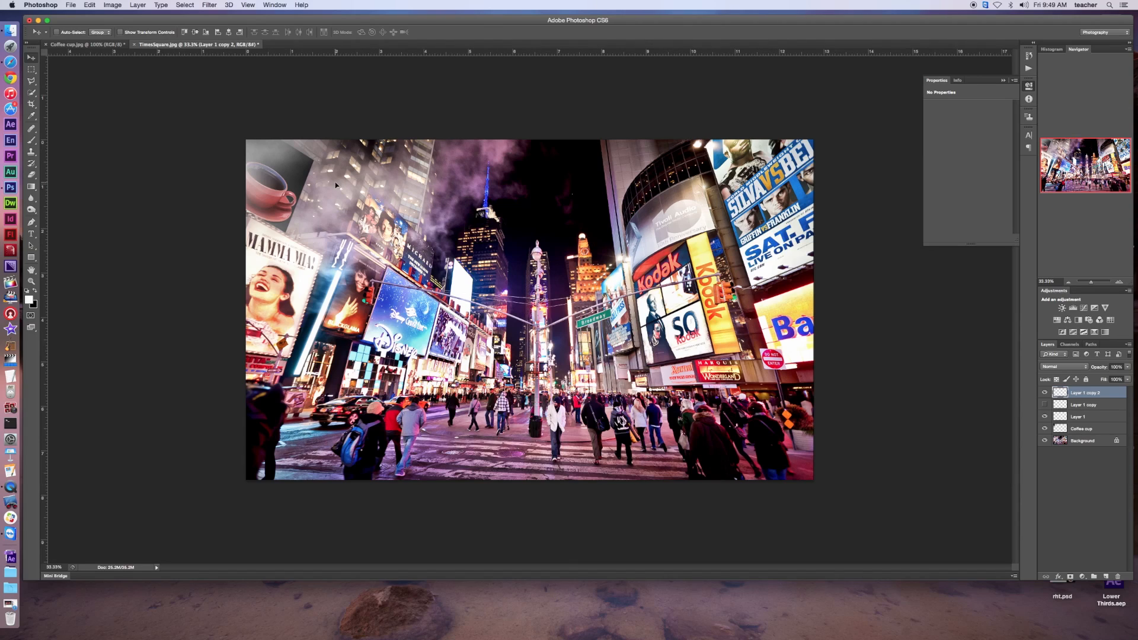
{"action": "key", "text": "super+t"}
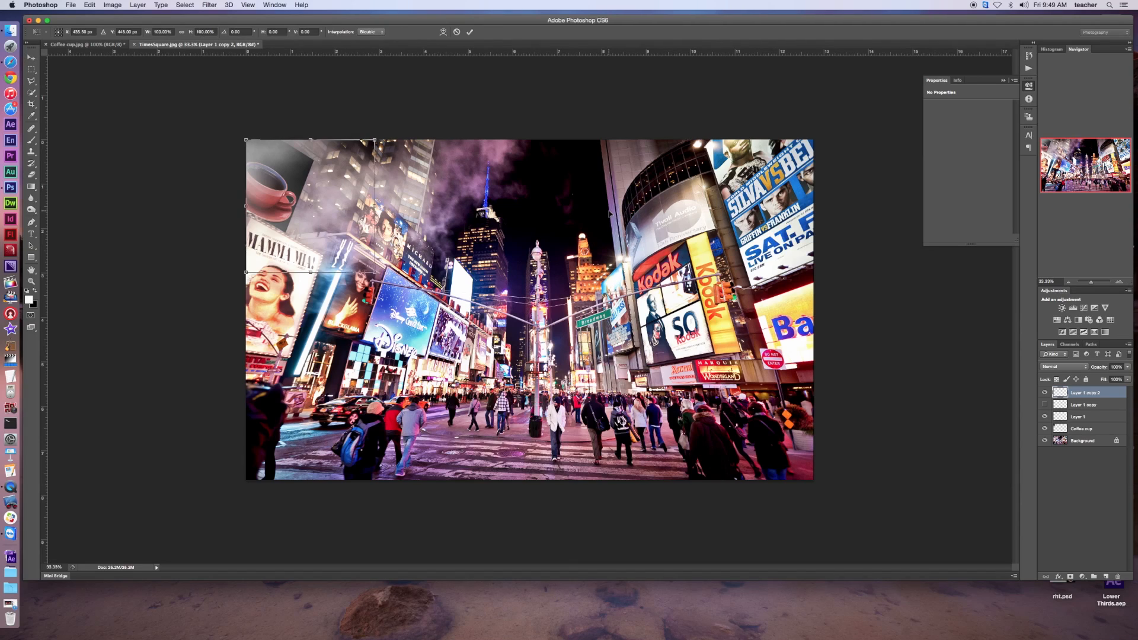
{"action": "left_click_drag", "start_coordinate": [374, 273], "coordinate": [451, 345]}
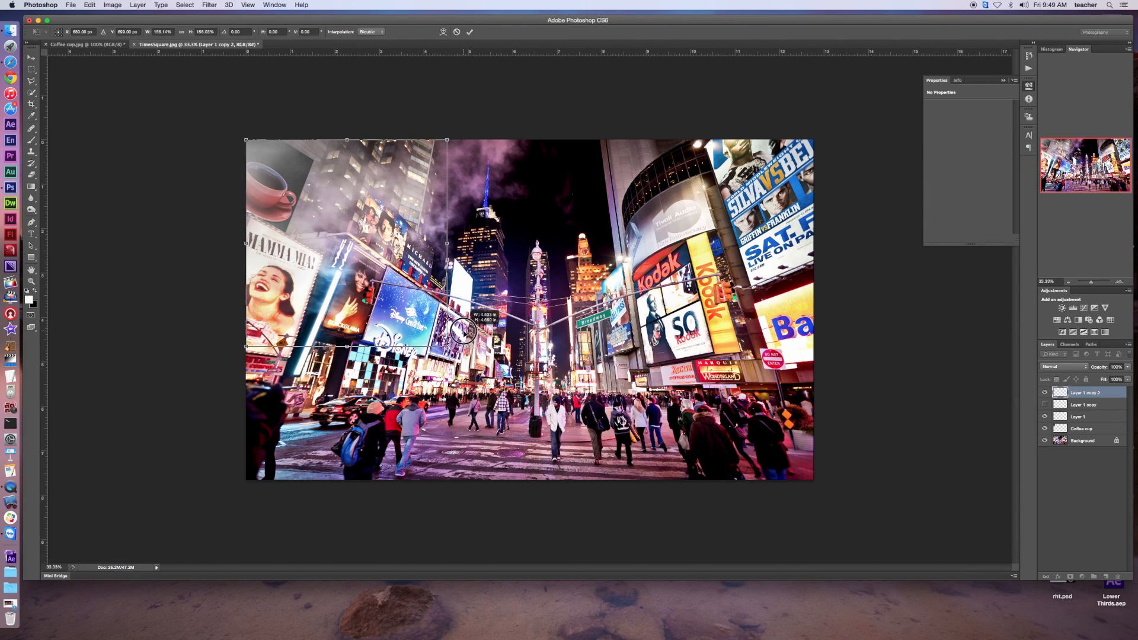
{"action": "left_click_drag", "start_coordinate": [310, 203], "coordinate": [302, 202]}
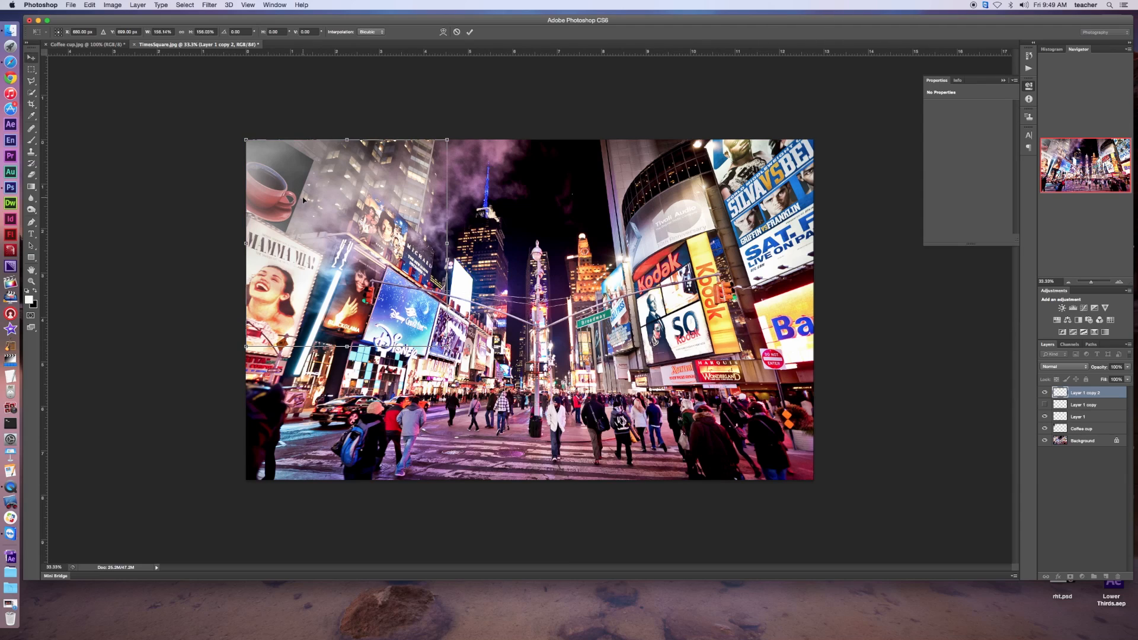
{"action": "key", "text": "Return"}
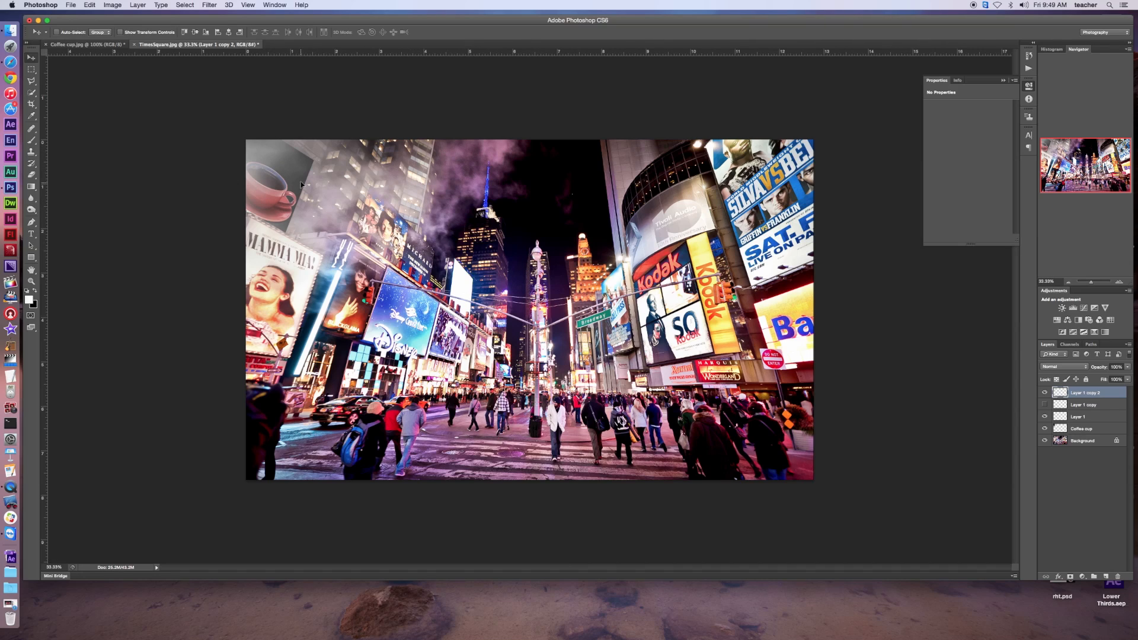
Add a Hue/Saturation adjustment layer above Layer 1 copy 2 and clip it to that layer
{"action": "left_click", "coordinate": [1083, 577]}
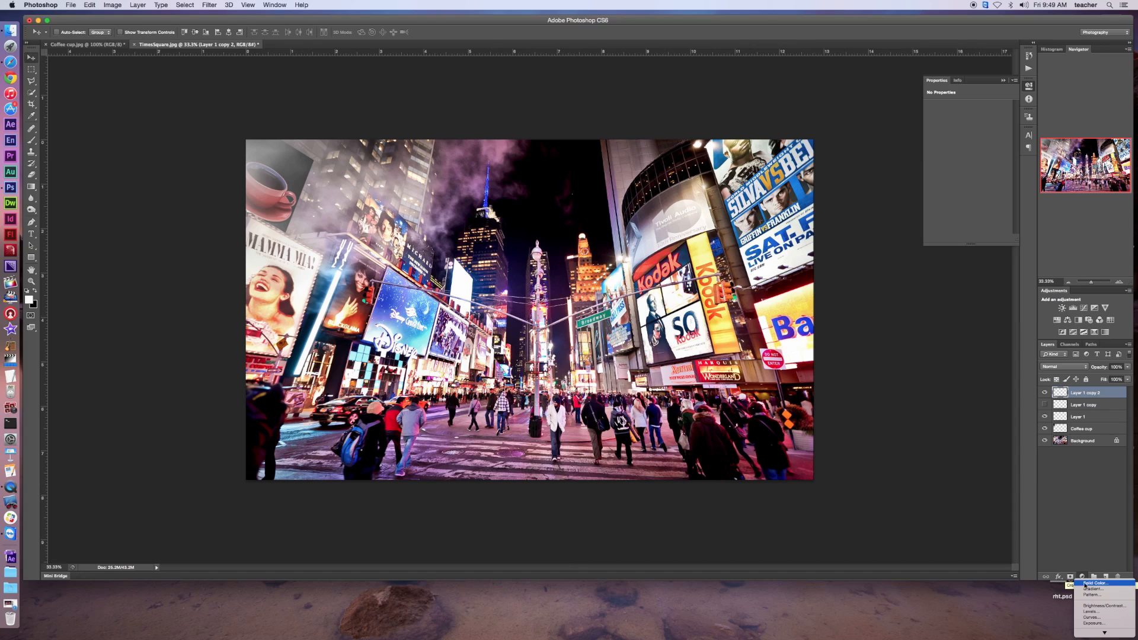
{"action": "mouse_move", "coordinate": [1100, 637]}
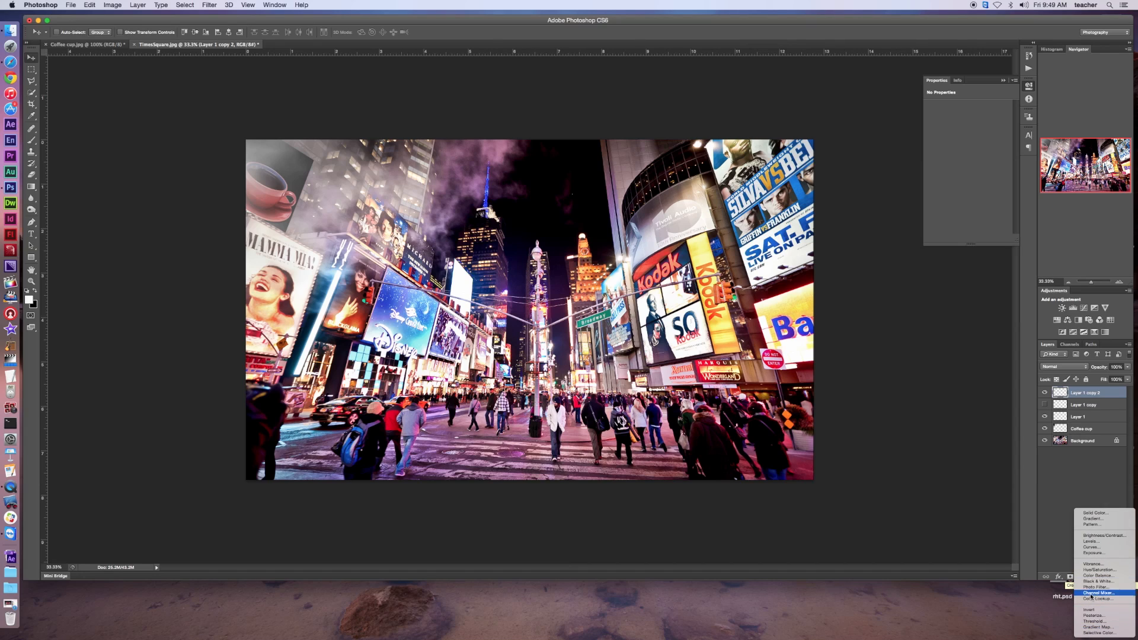
{"action": "left_click", "coordinate": [1099, 570]}
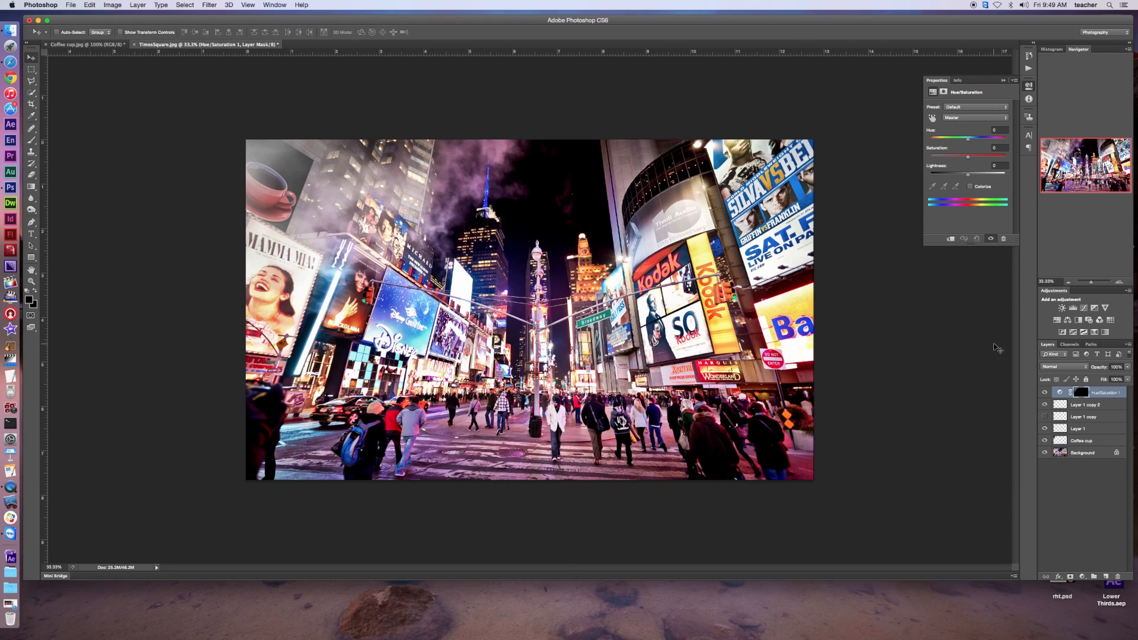
{"action": "left_click", "coordinate": [952, 239]}
Turn on Colorize for the clipped Hue/Saturation adjustment and shift its hue to purple
{"action": "mouse_move", "coordinate": [968, 140]}
{"action": "left_mouse_down"}
{"action": "mouse_move", "coordinate": [999, 141]}
{"action": "mouse_move", "coordinate": [945, 142]}
{"action": "mouse_move", "coordinate": [990, 143]}
{"action": "left_mouse_up"}
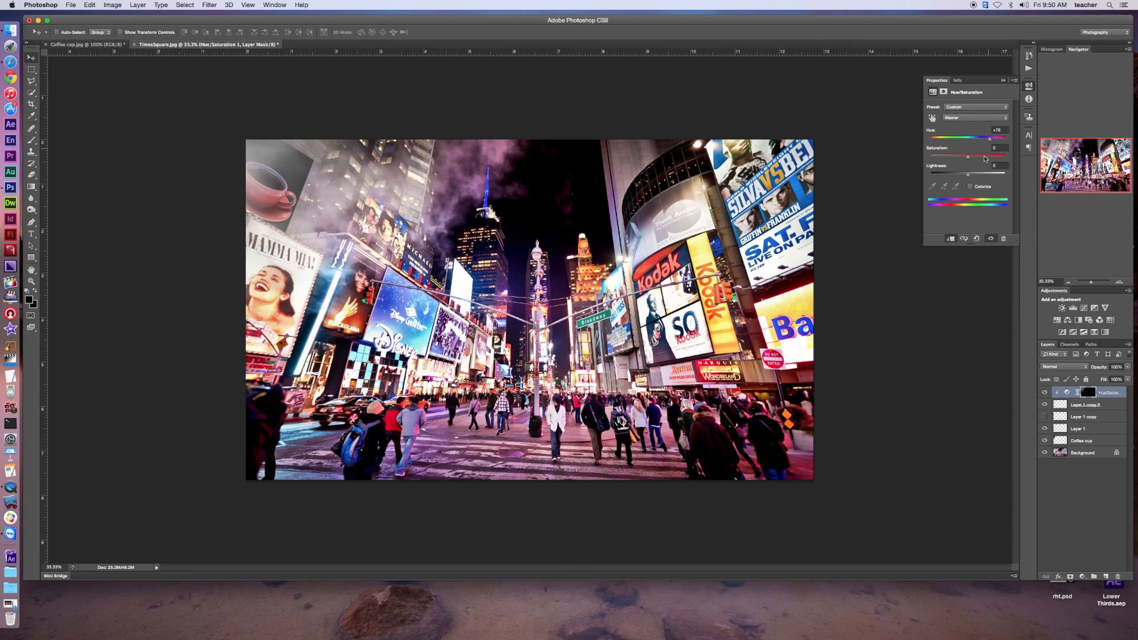
{"action": "left_click", "coordinate": [970, 188]}
{"action": "left_click_drag", "start_coordinate": [931, 141], "coordinate": [991, 142]}
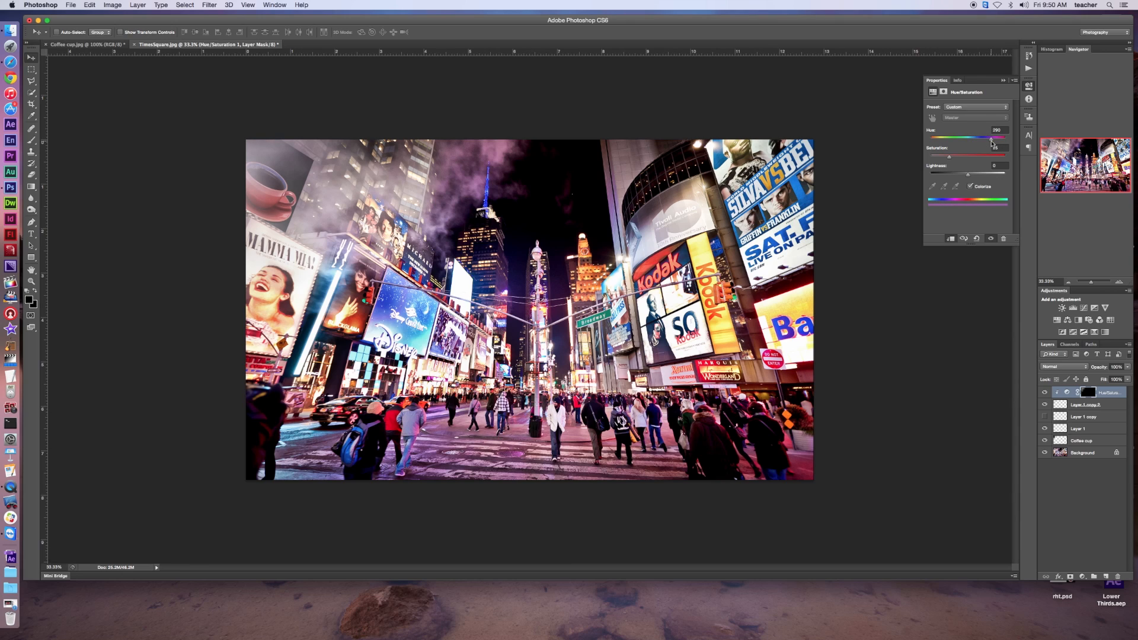